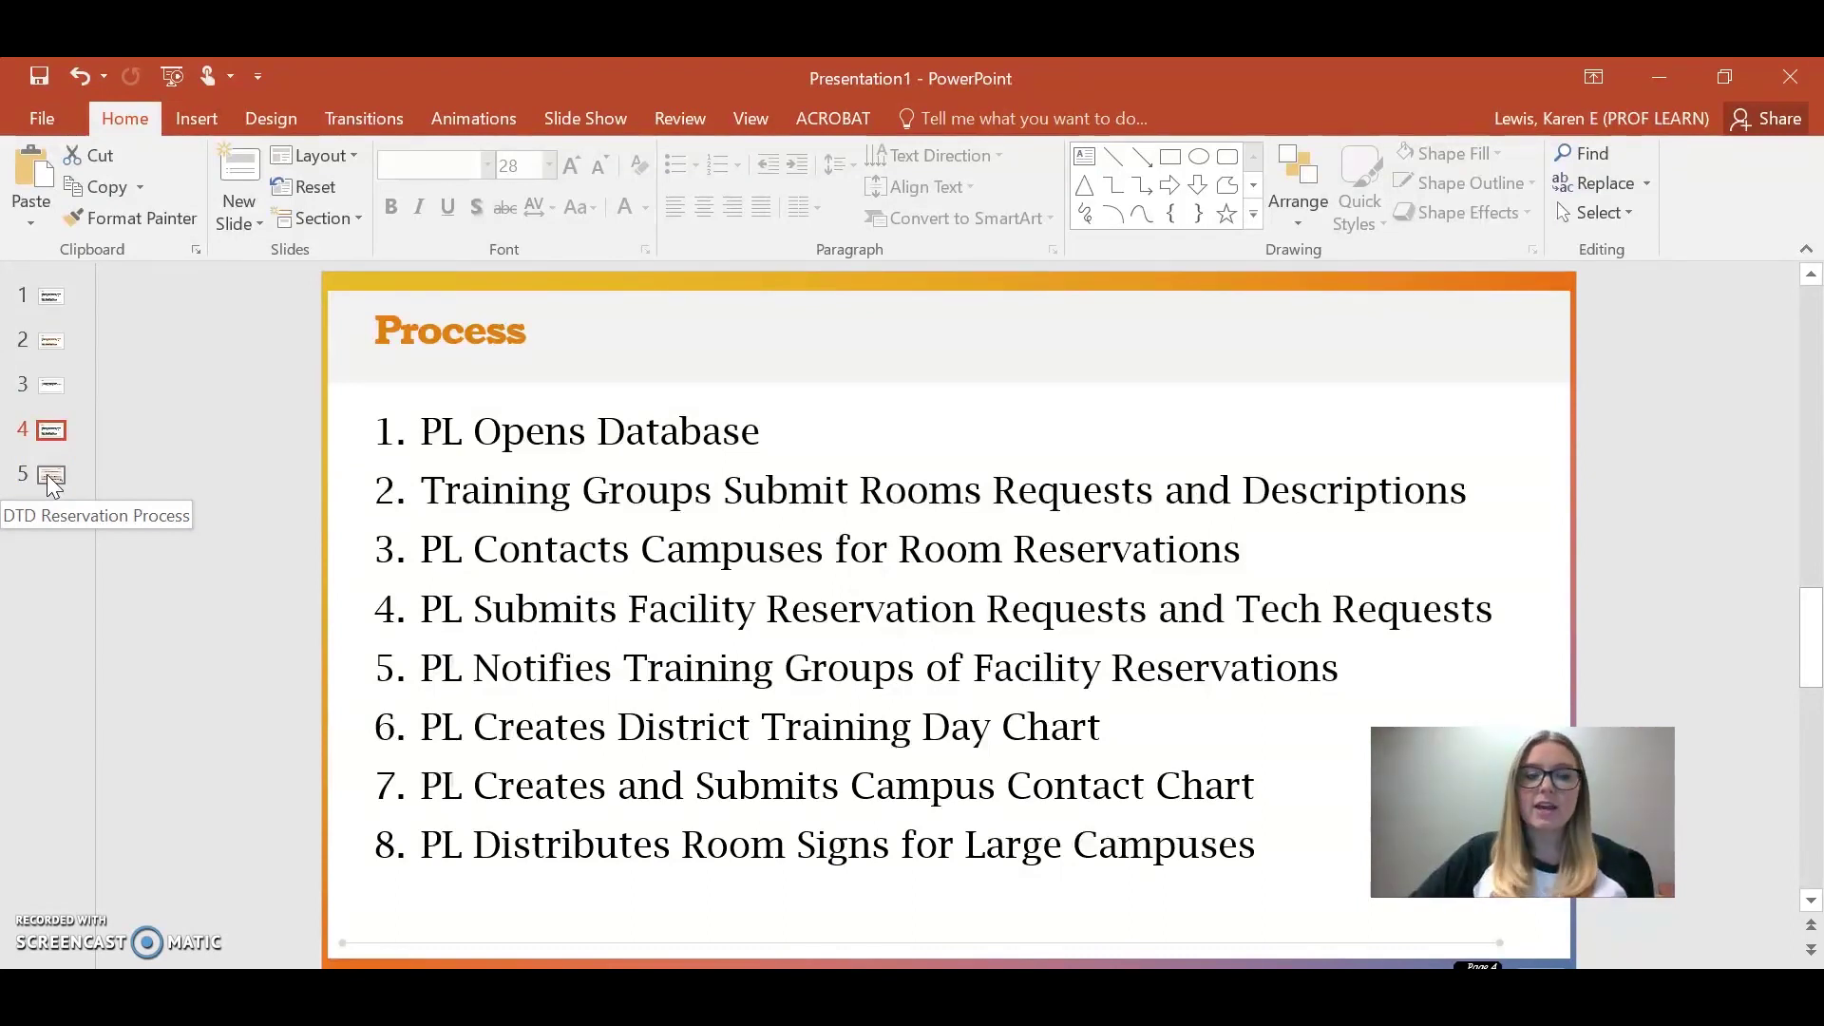
Browse the slide thumbnails, ending on slide 3's five-step Process list.
left_click(51, 478)
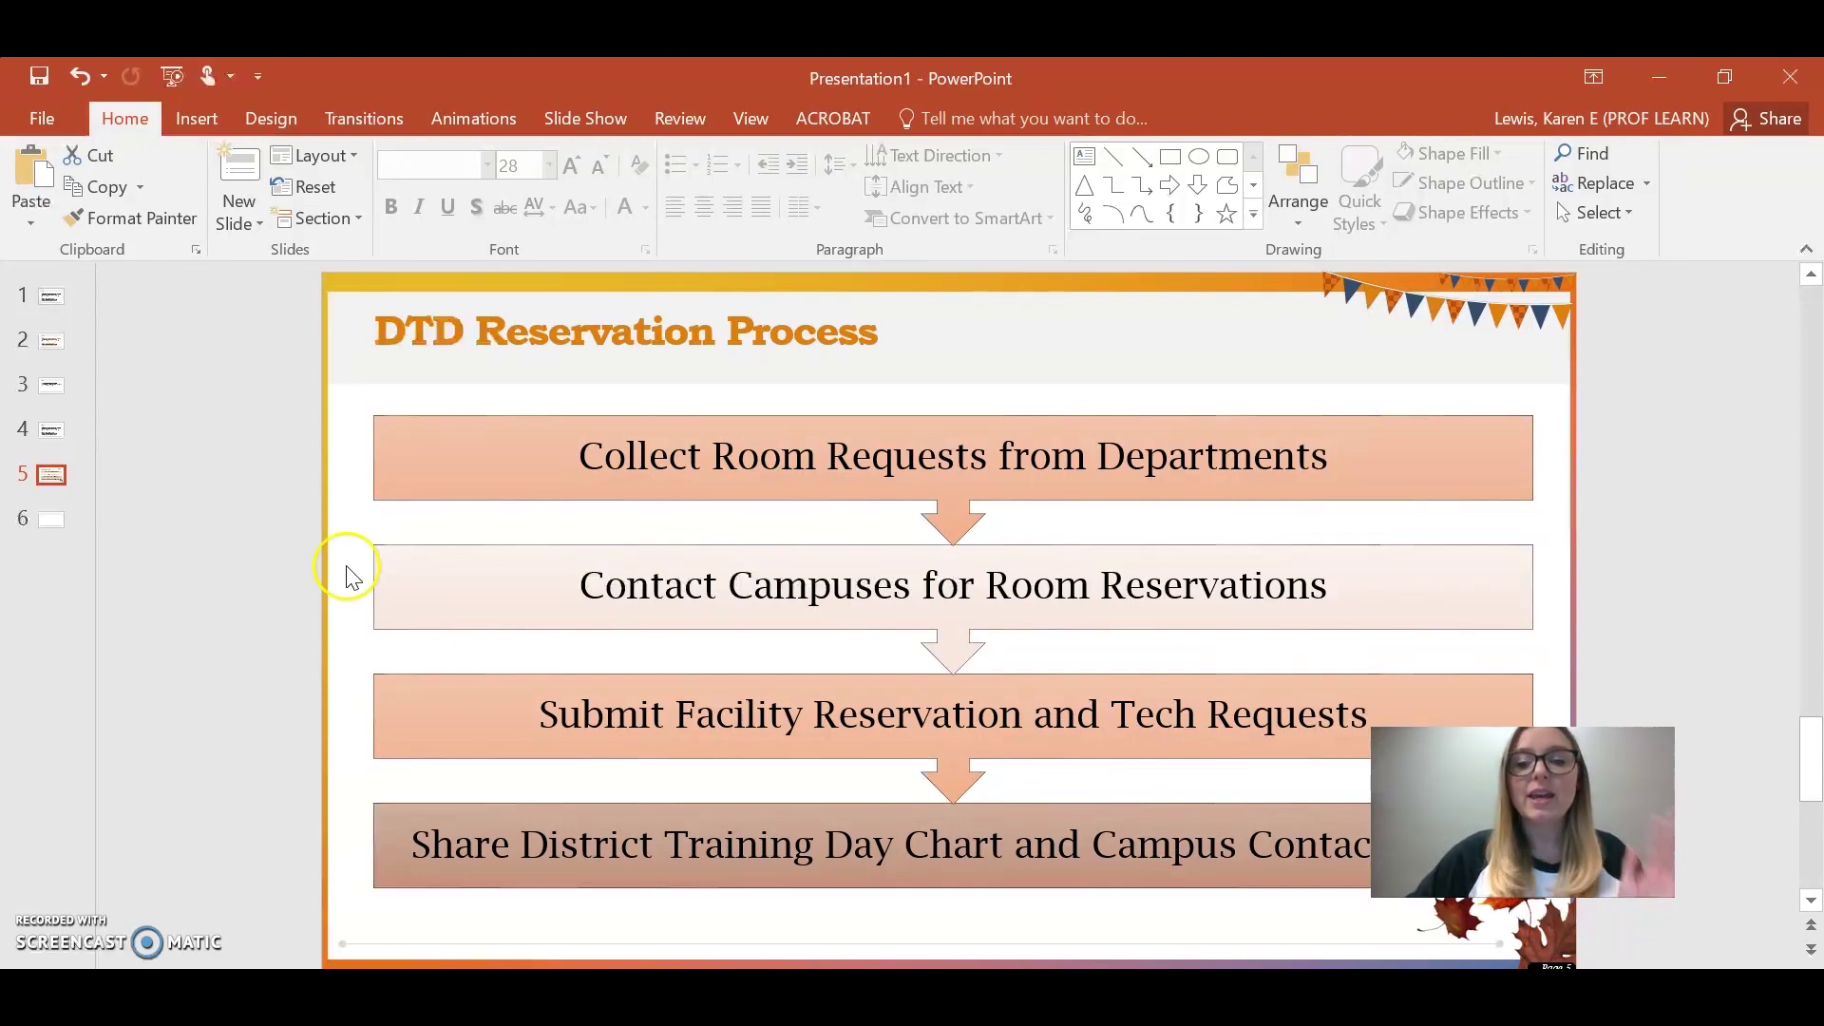
left_click(50, 430)
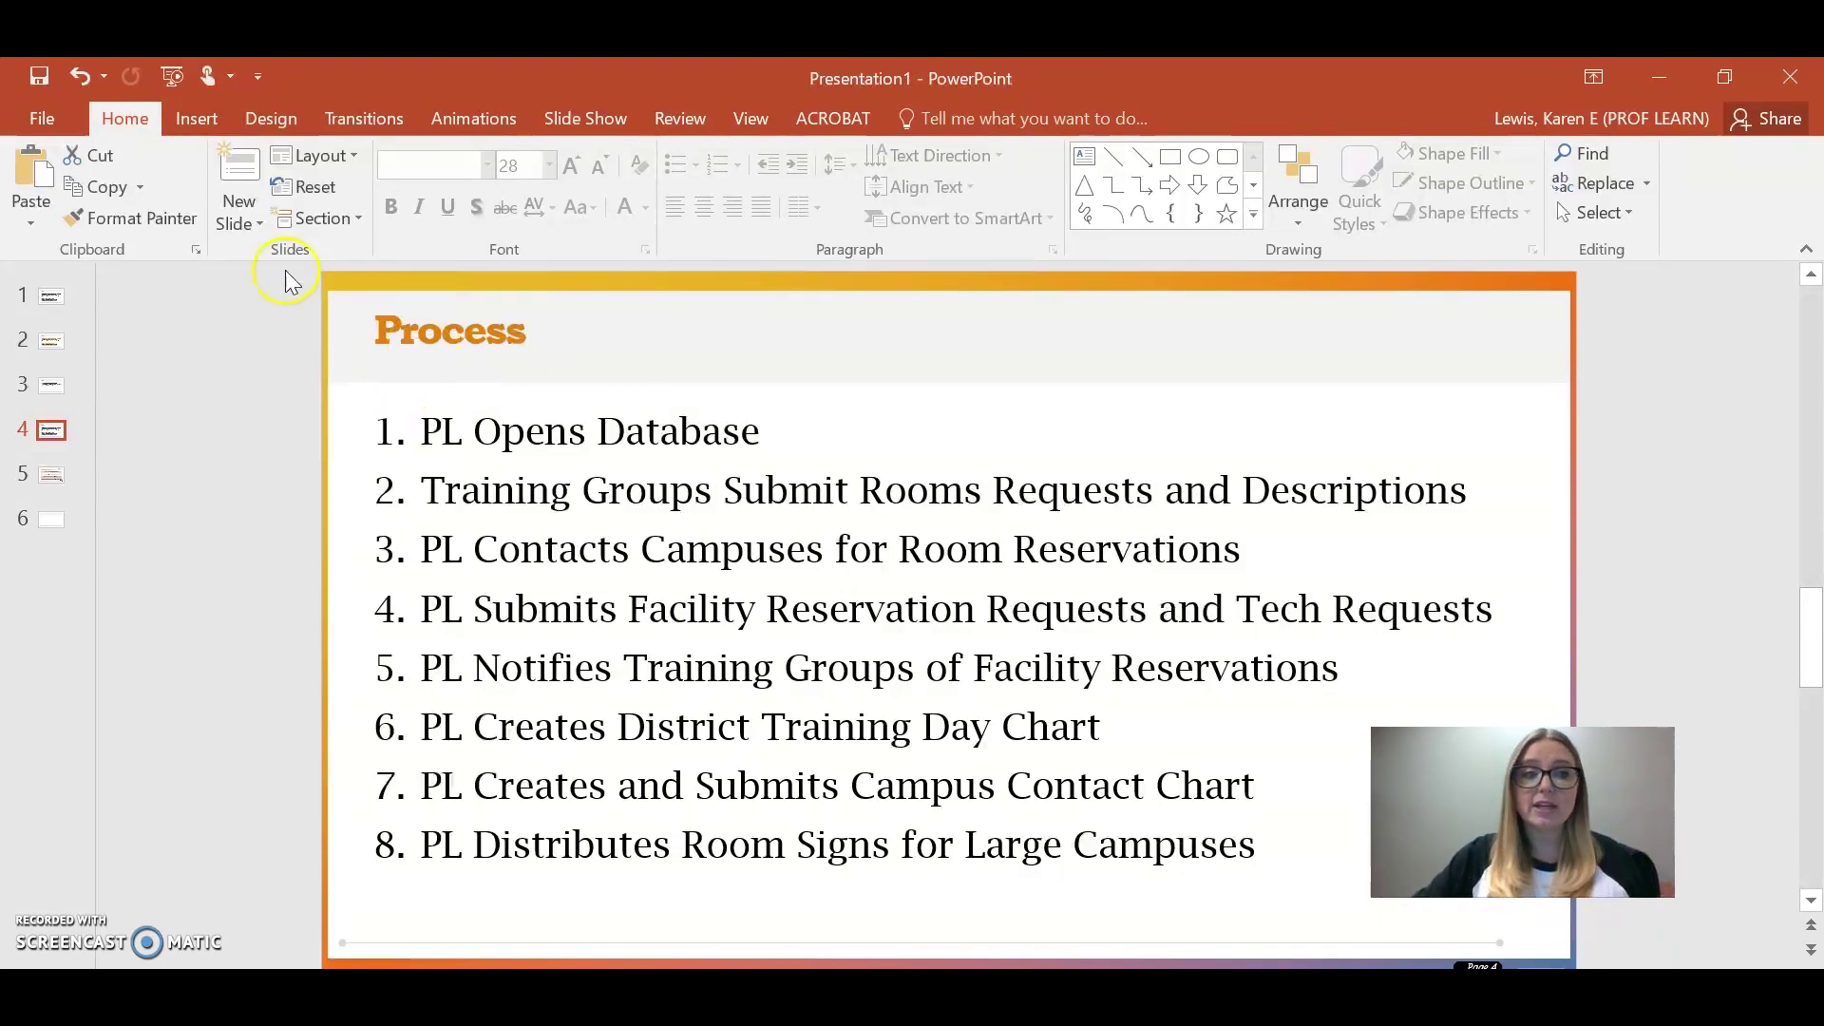
left_click(42, 341)
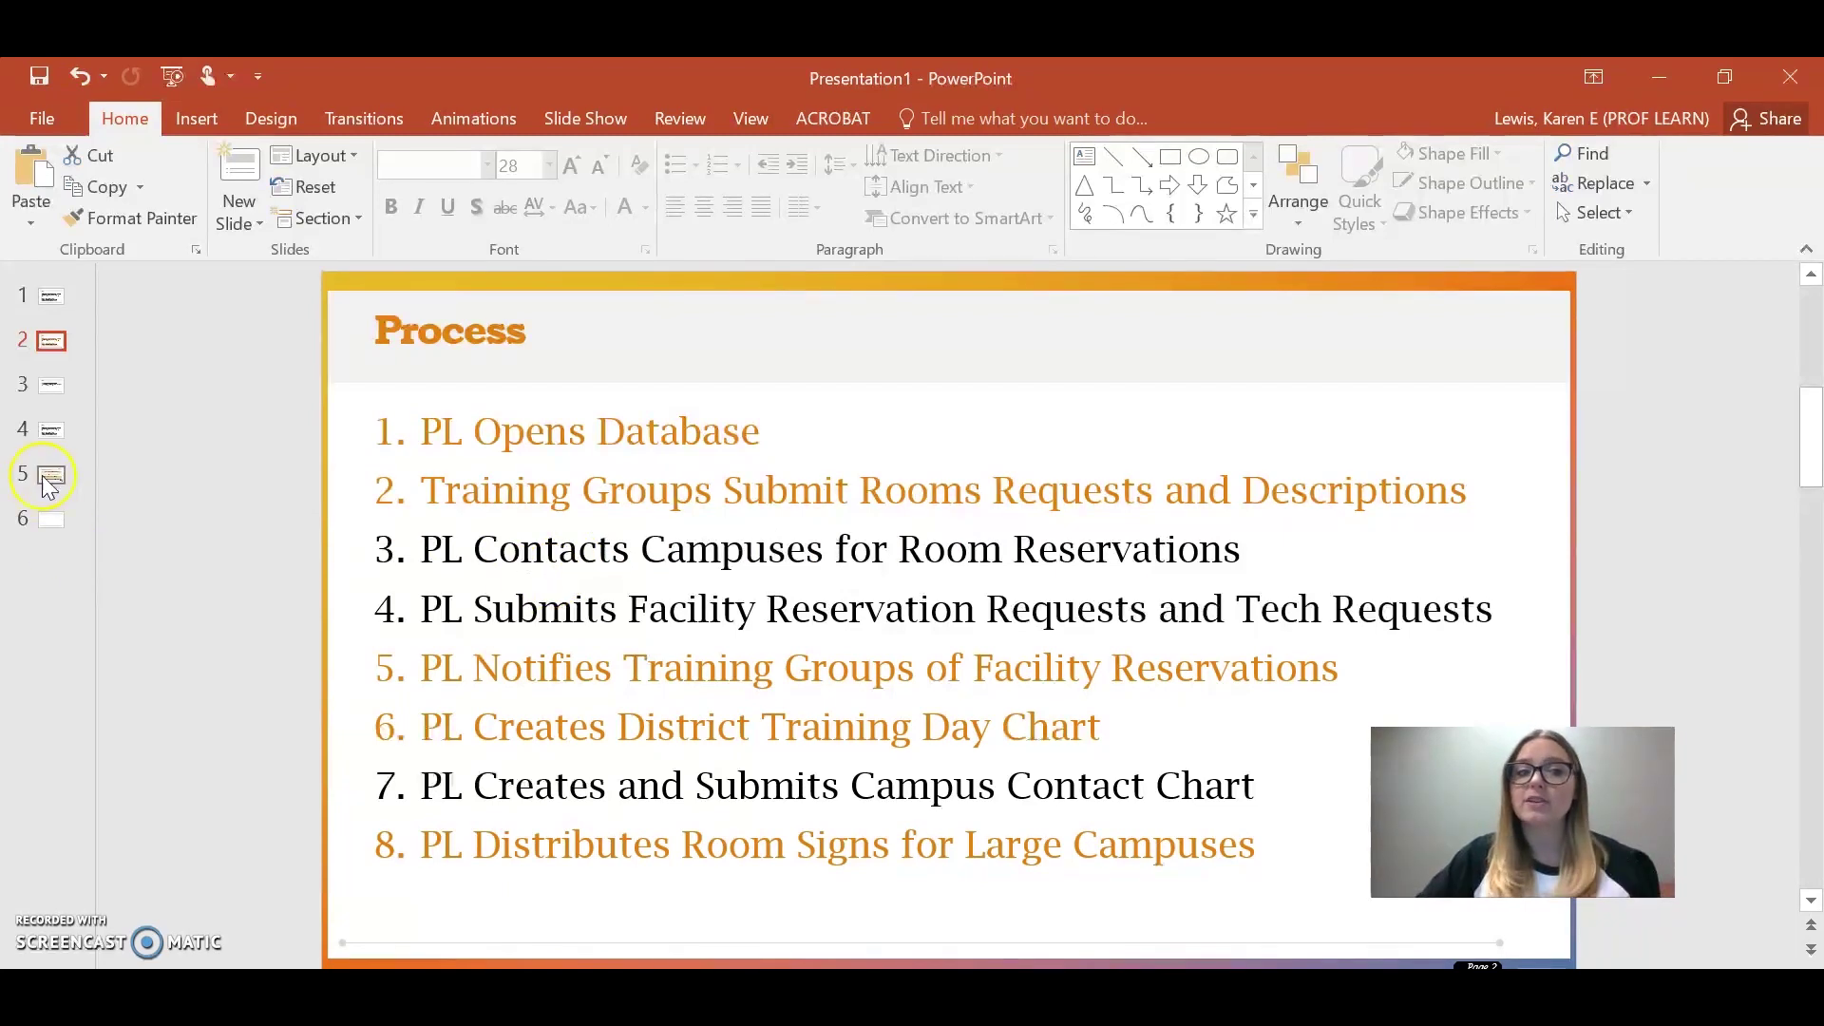
left_click(46, 411)
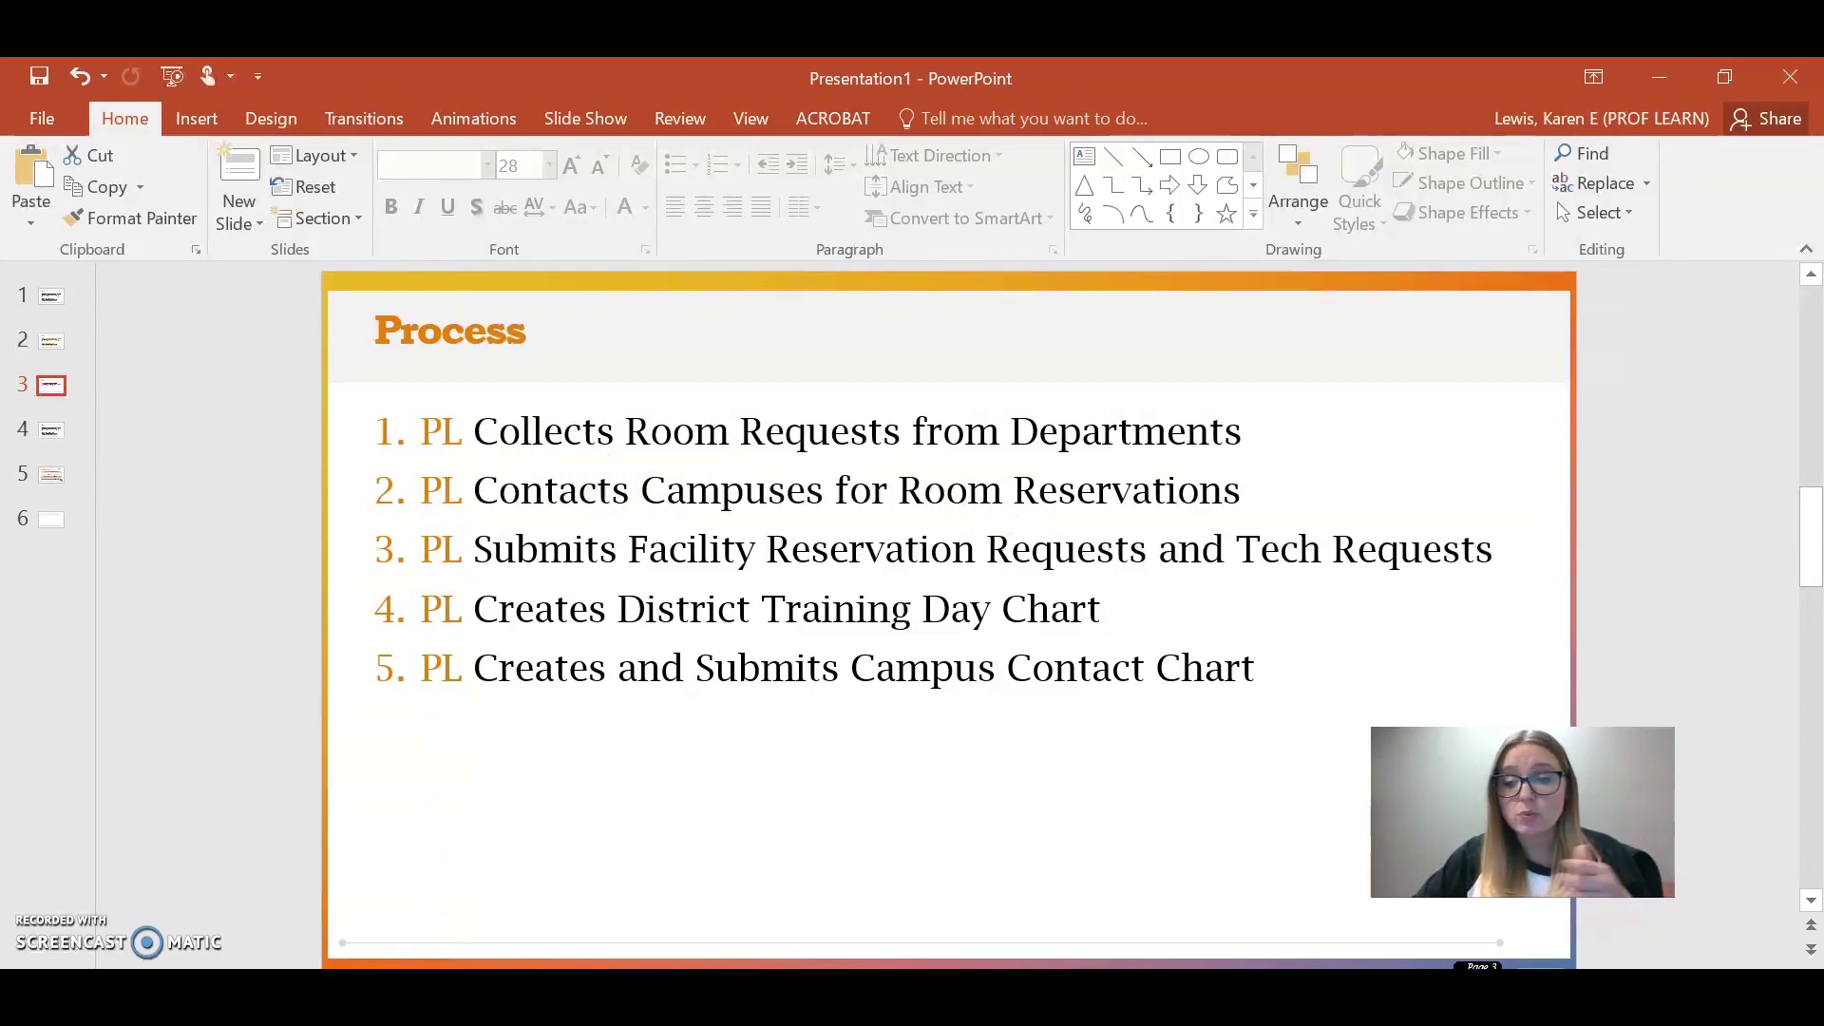
Remove 'PL' and make Collect, Contact and Submit base-form verbs in steps 1–3.
left_click(473, 432)
key("BackSpace")
key("BackSpace")
key("BackSpace")
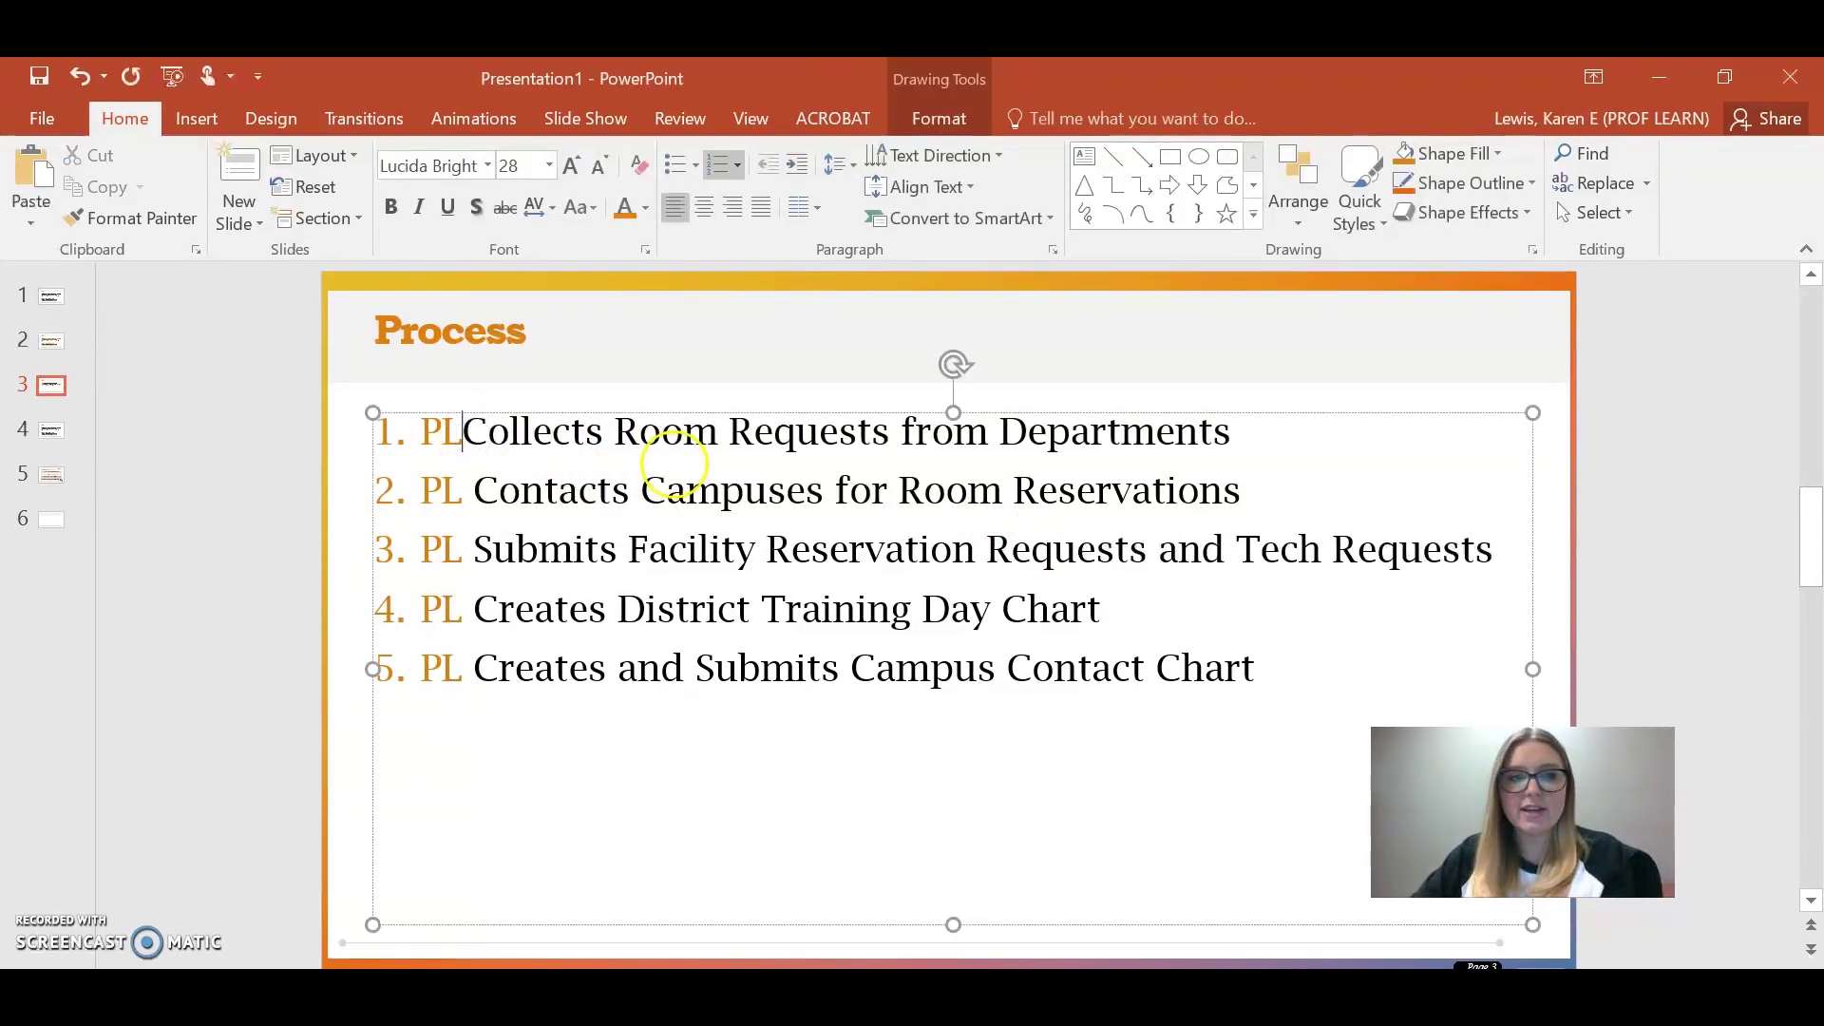
left_click(561, 432)
key("BackSpace")
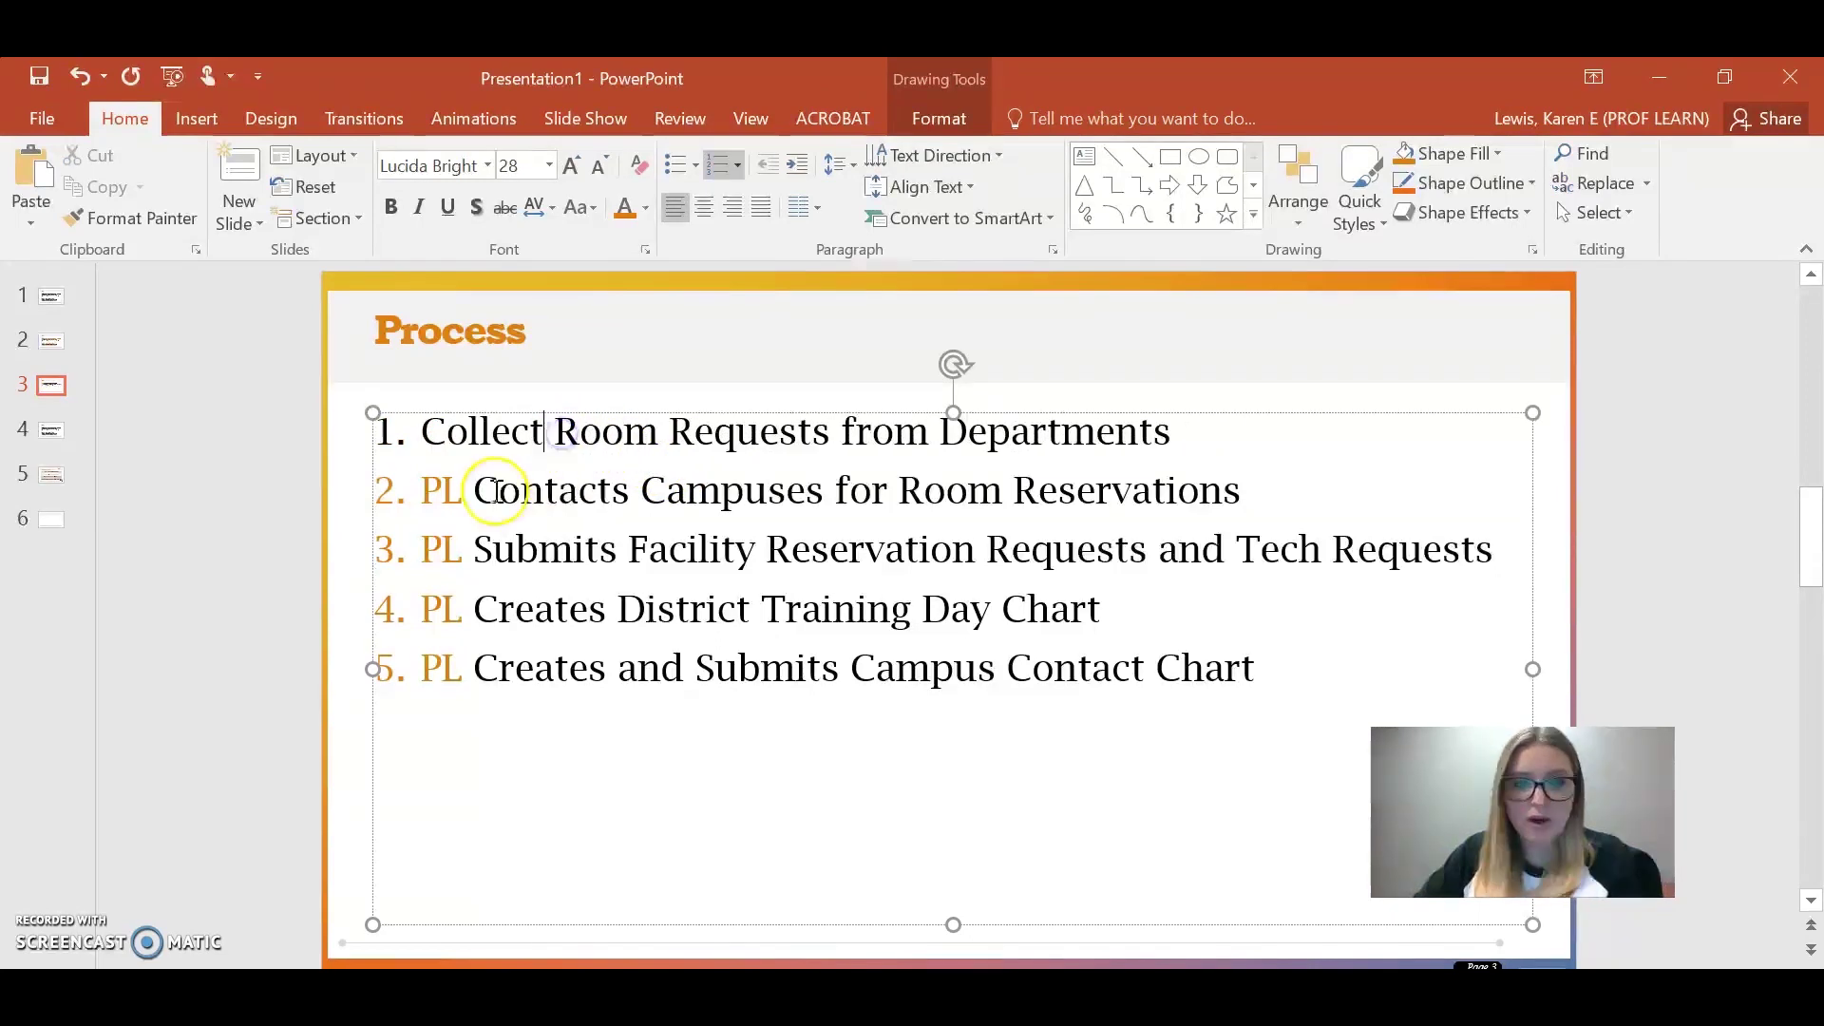
left_click(473, 489)
key("BackSpace")
key("BackSpace")
key("BackSpace")
left_click(569, 490)
key("BackSpace")
left_click(487, 539)
key("BackSpace")
key("BackSpace")
key("BackSpace")
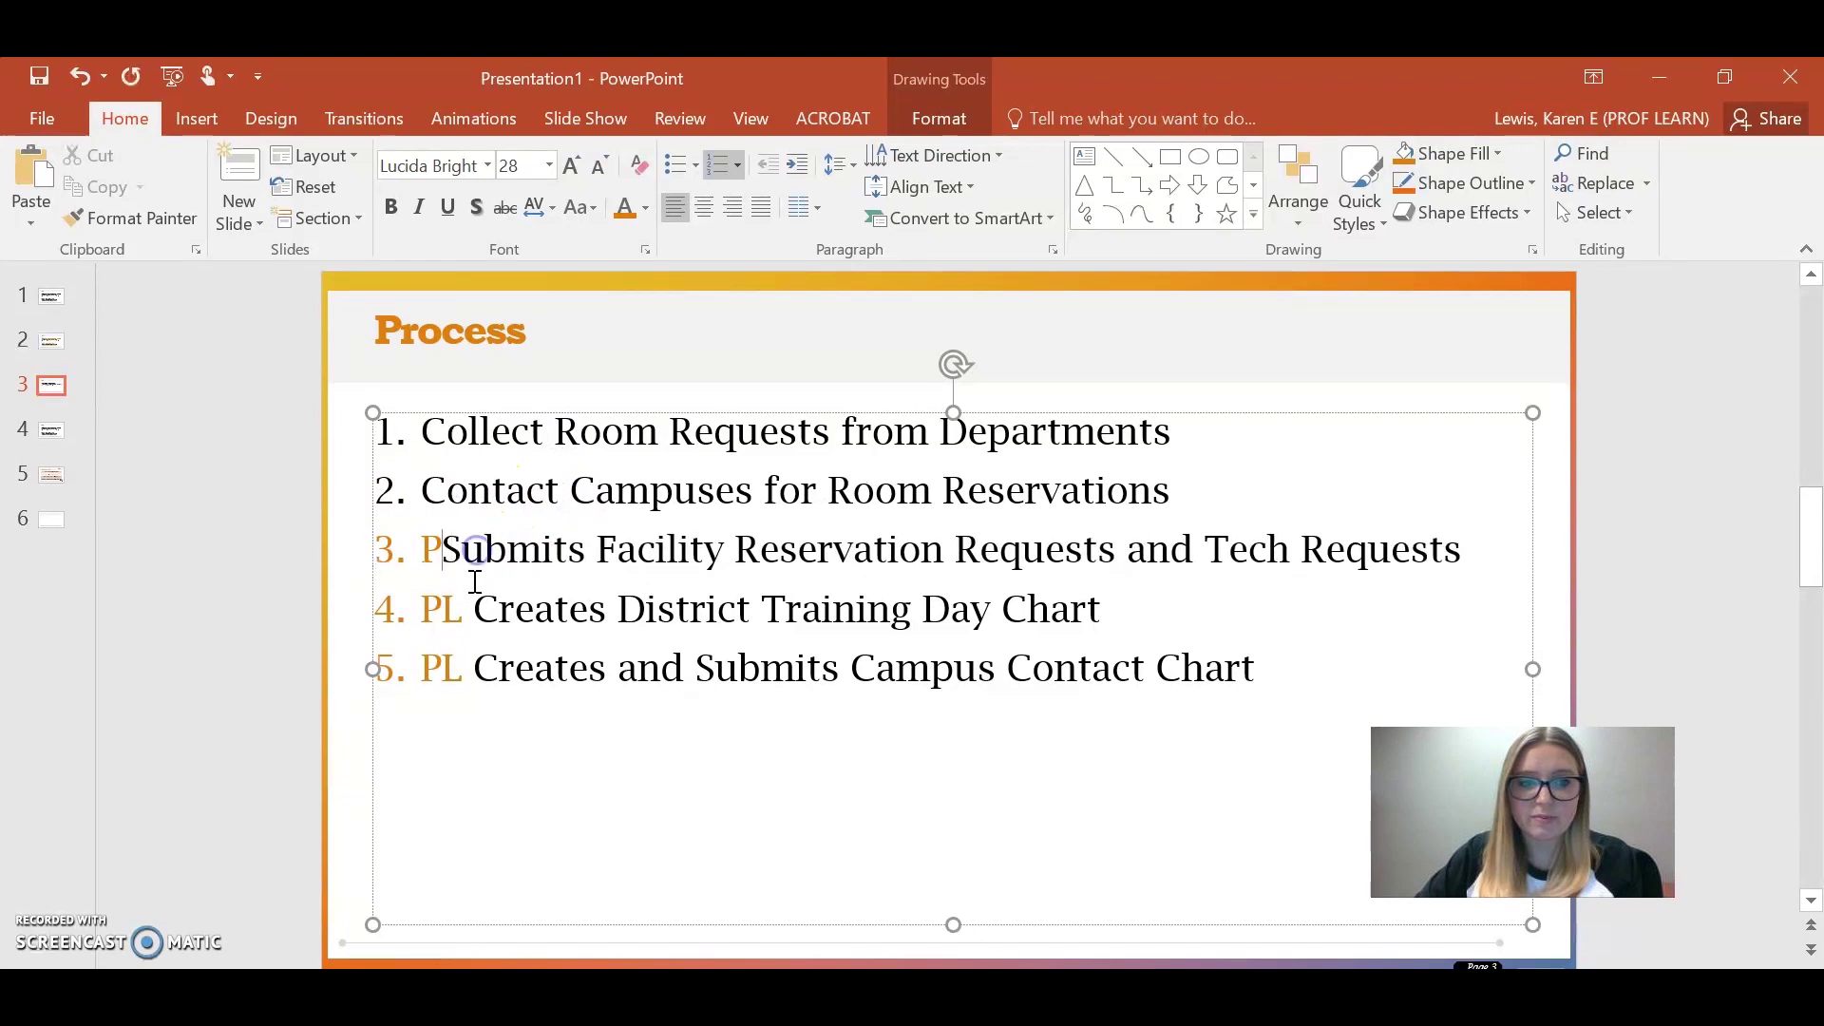
left_click(565, 558)
key("BackSpace")
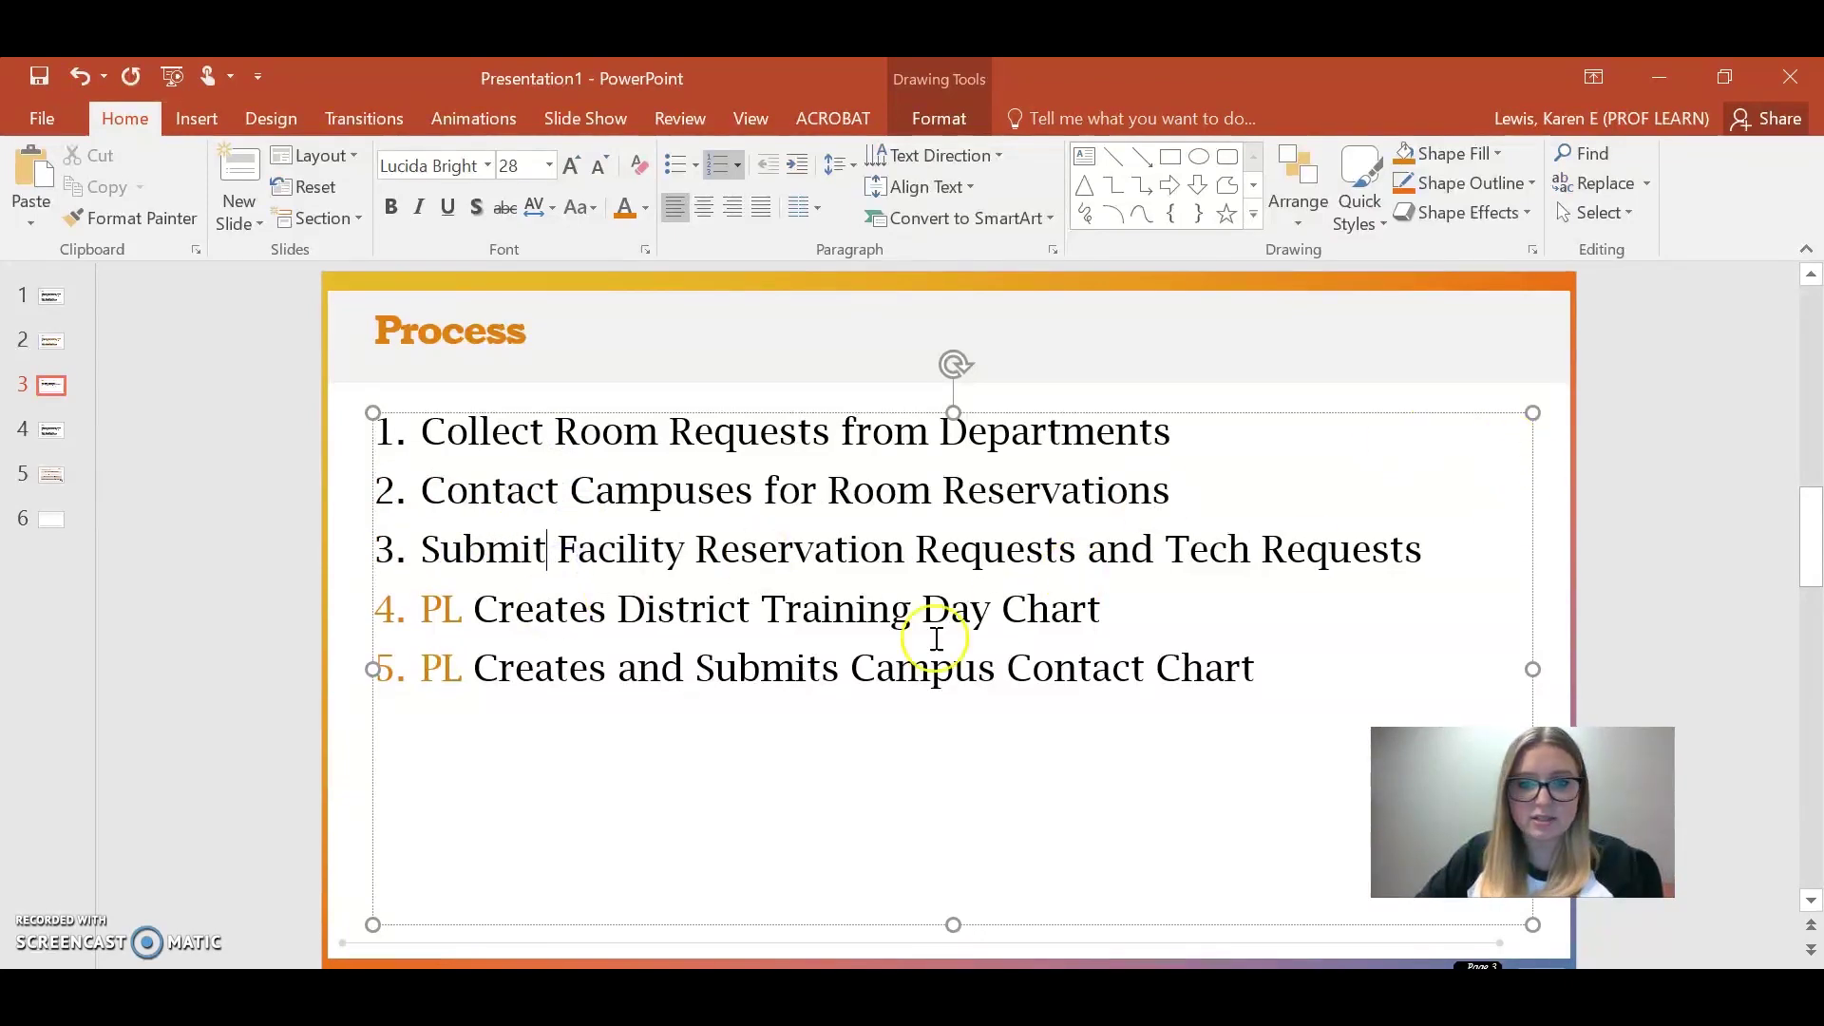
Remove 'PL' and change 'Creates' to 'Create' in steps 4 and 5.
left_click(475, 613)
key("BackSpace")
key("BackSpace")
key("BackSpace")
left_click(549, 610)
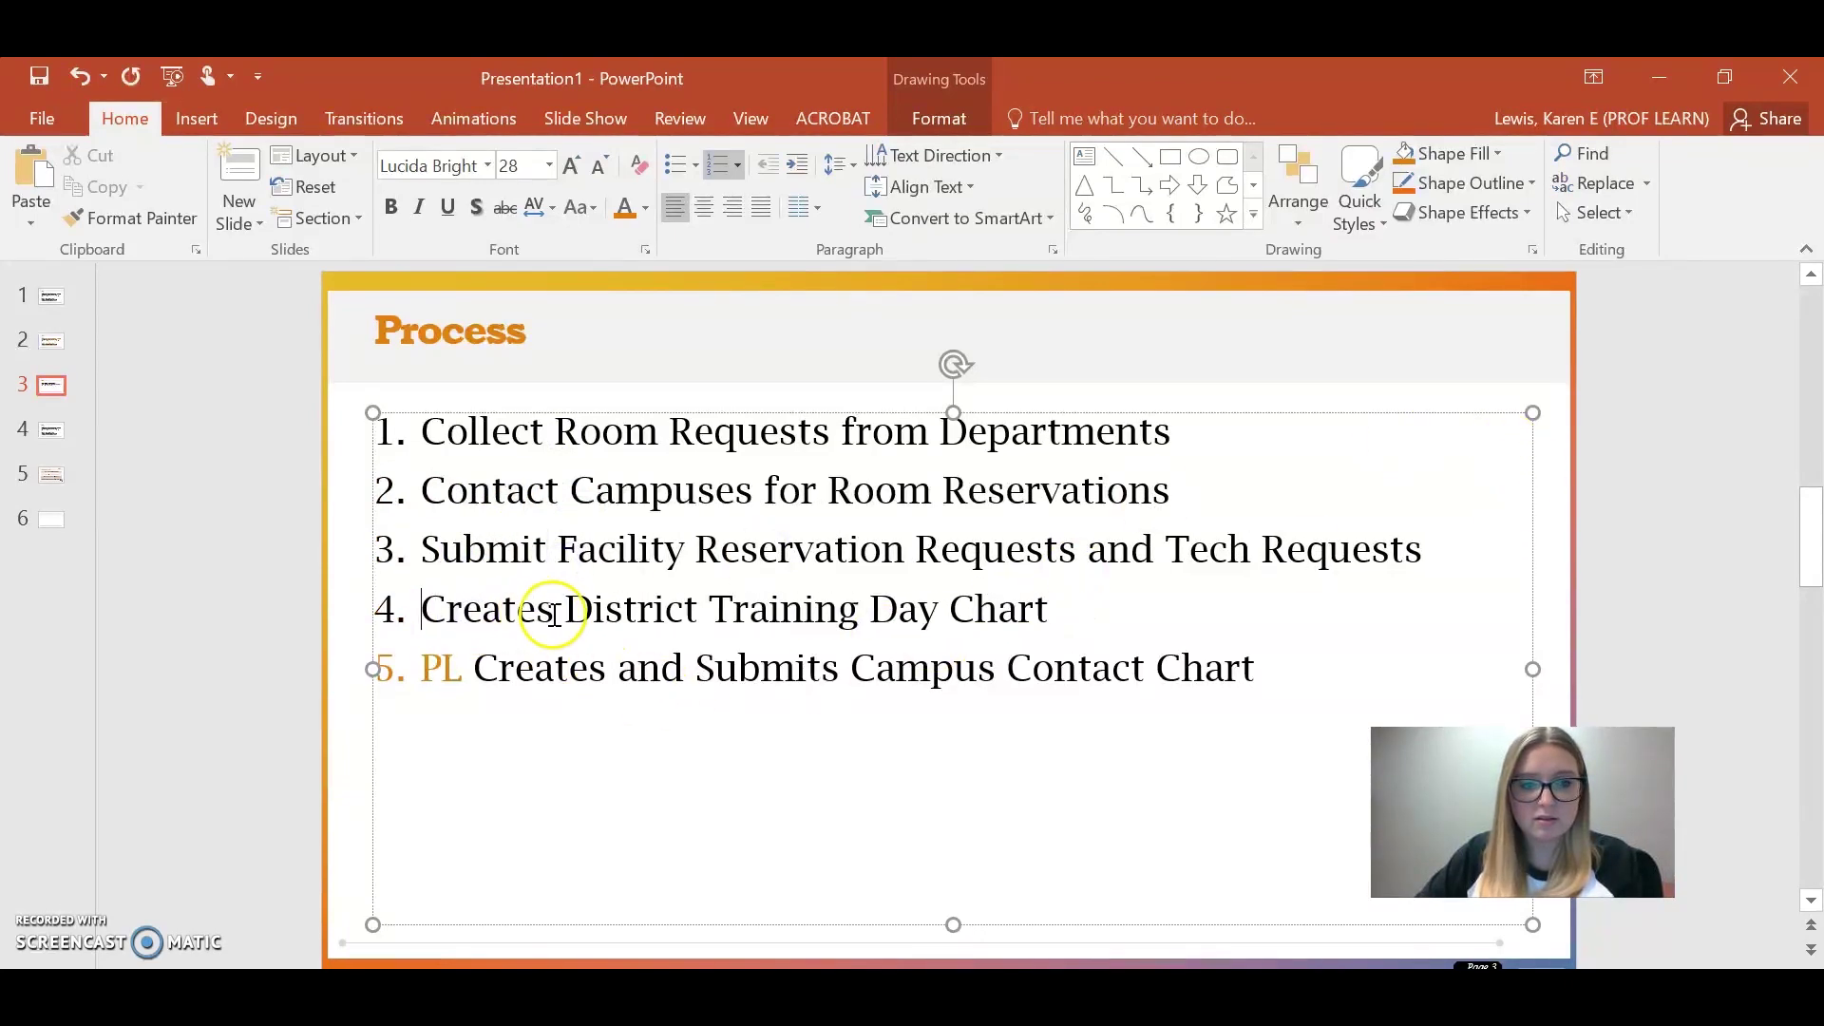
key("BackSpace")
left_click(478, 670)
key("BackSpace")
key("BackSpace")
key("BackSpace")
left_click(551, 669)
key("BackSpace")
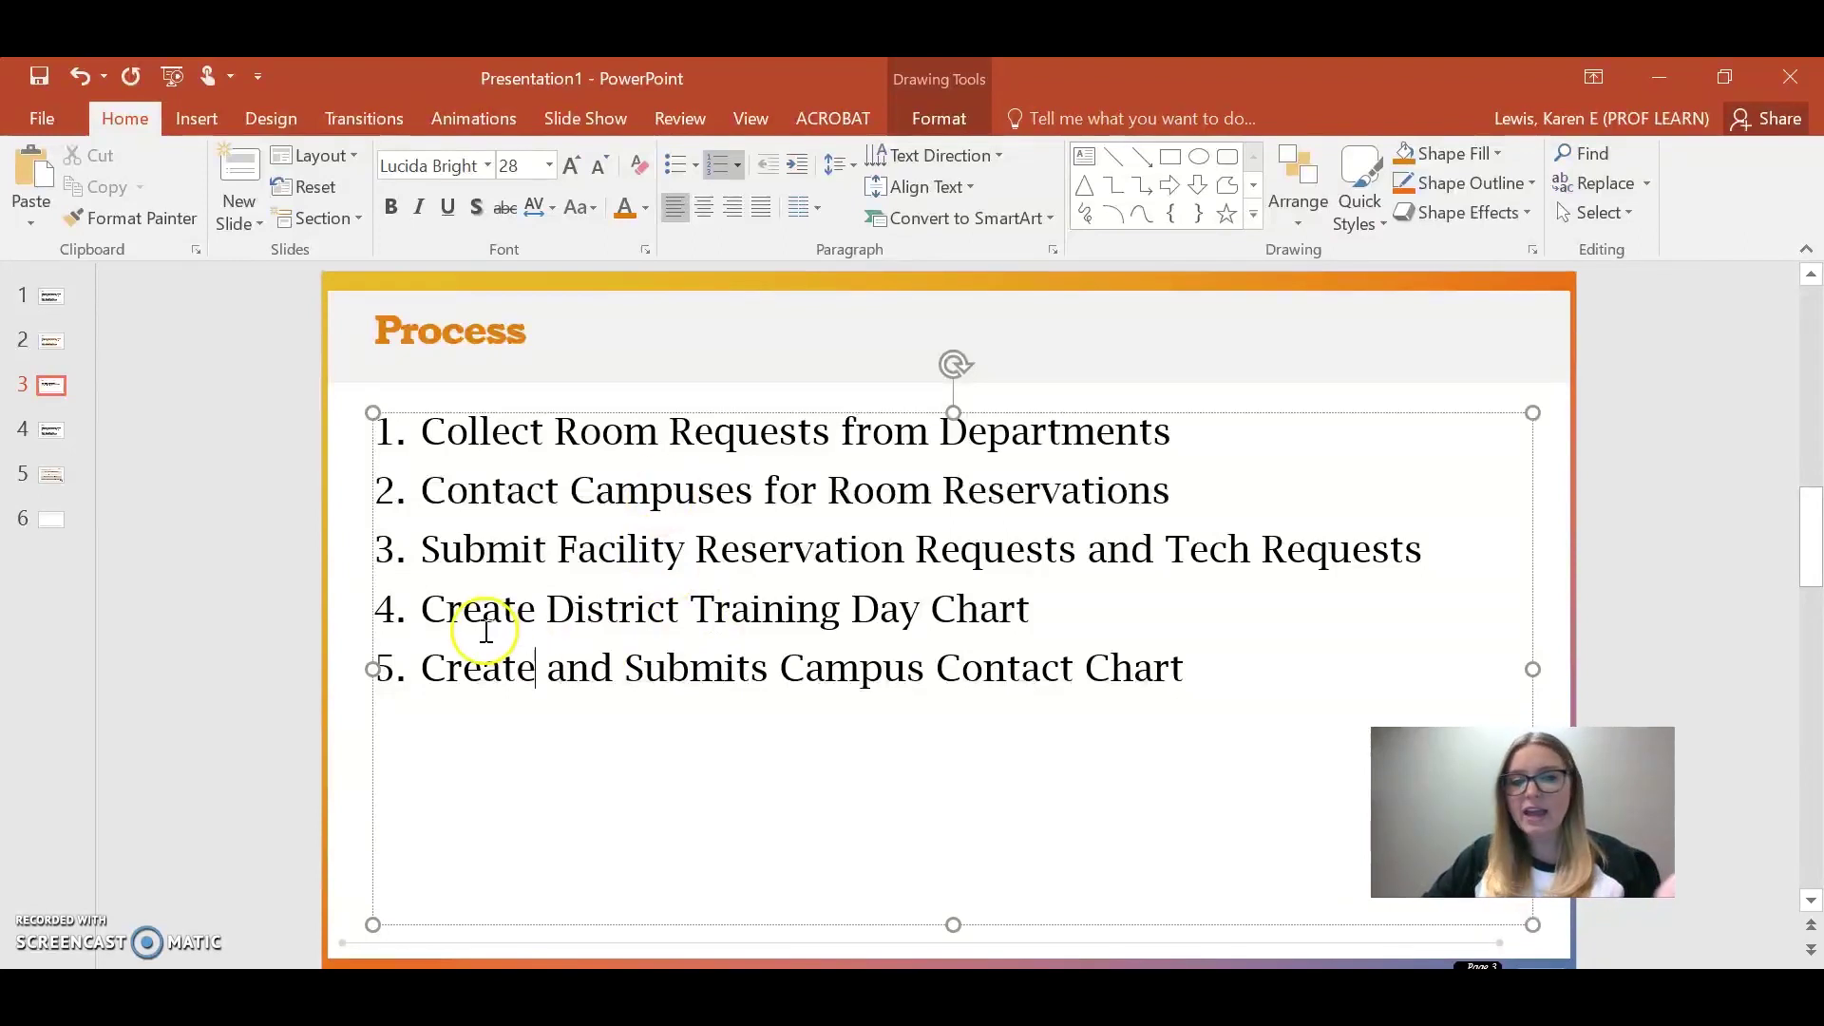
Join step 5 onto step 4 with 'and', so both charts form one step.
left_click(432, 609)
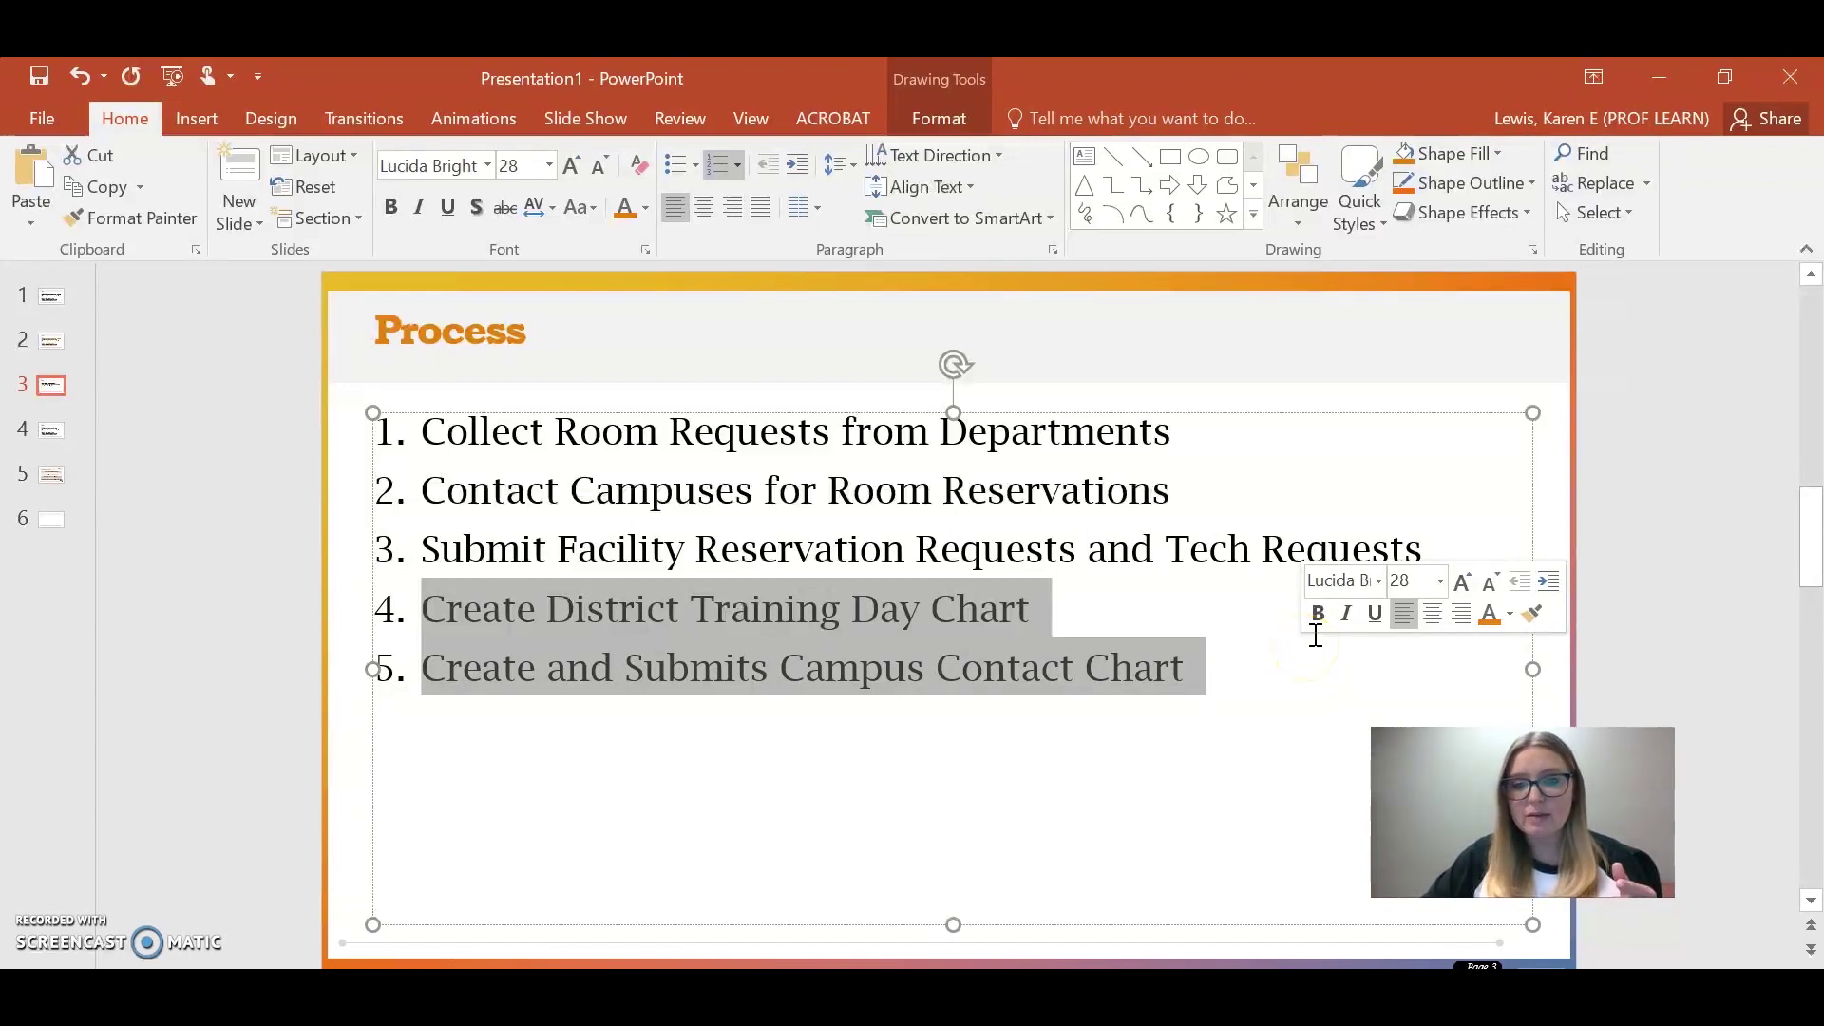
left_click_drag(624, 673, 414, 684)
type("\\\\\\")
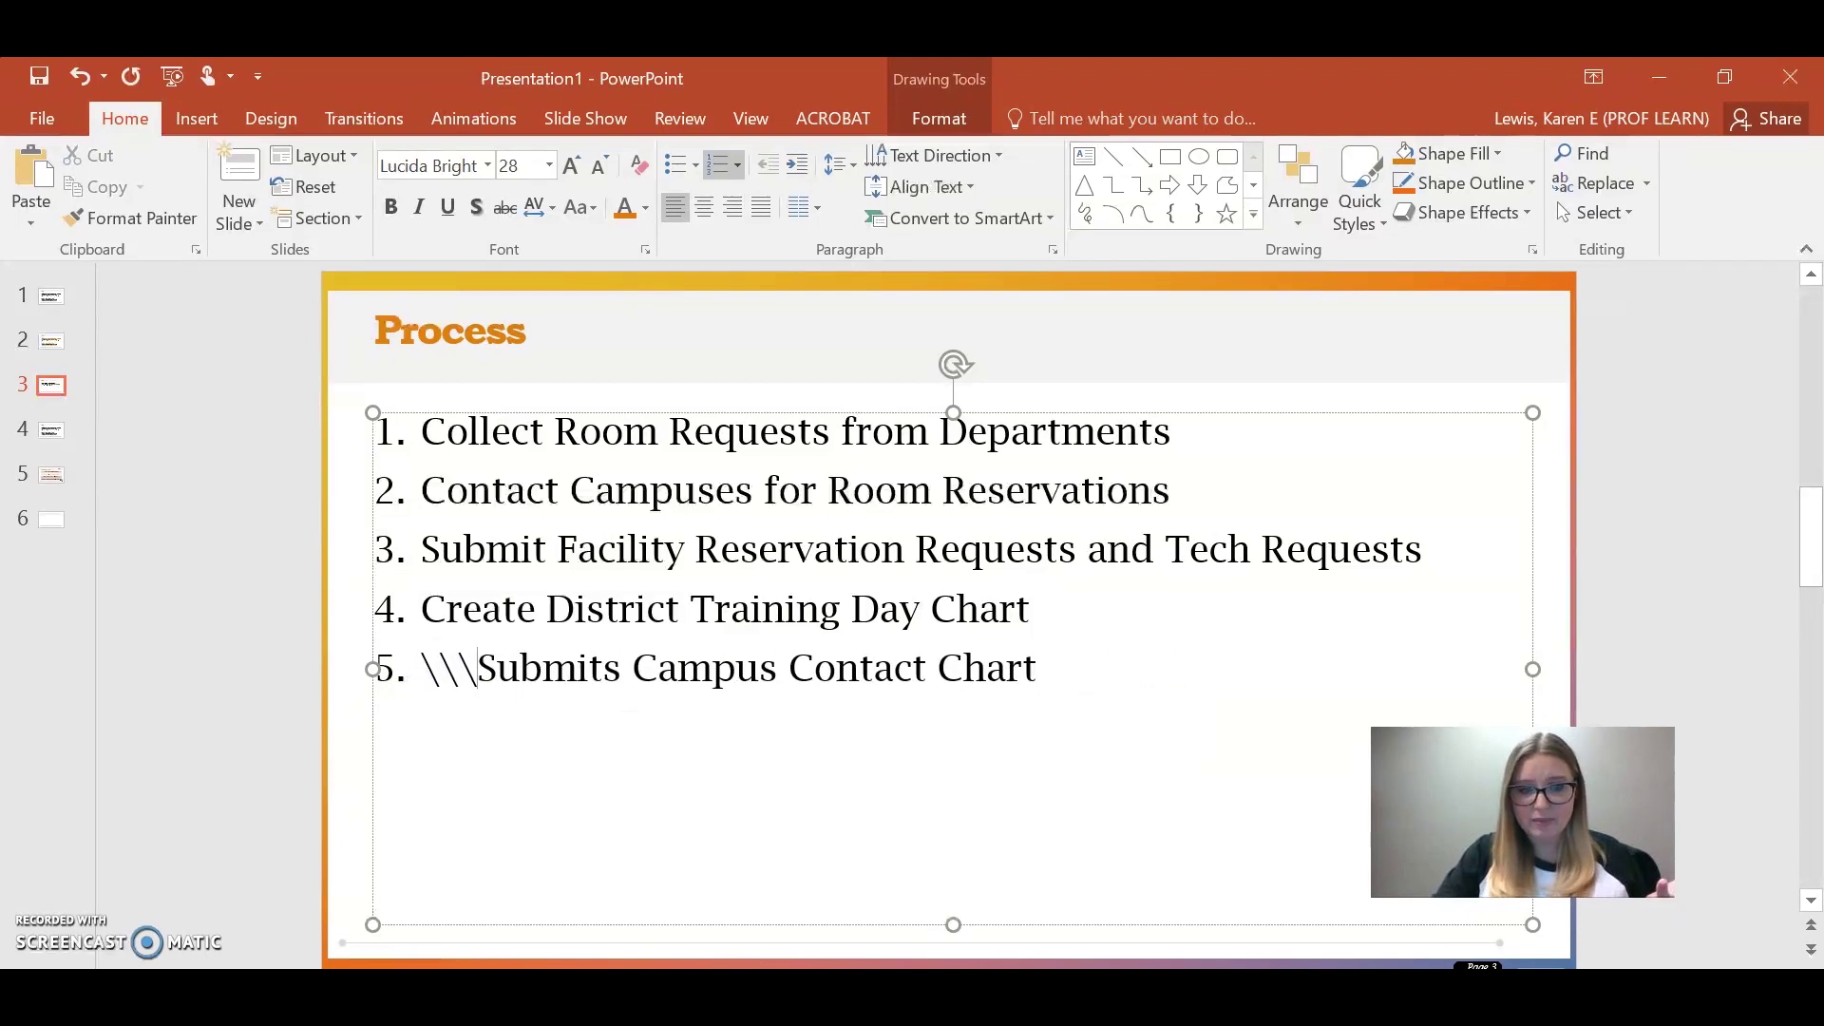
left_click_drag(635, 672, 315, 672)
key("BackSpace")
key("BackSpace")
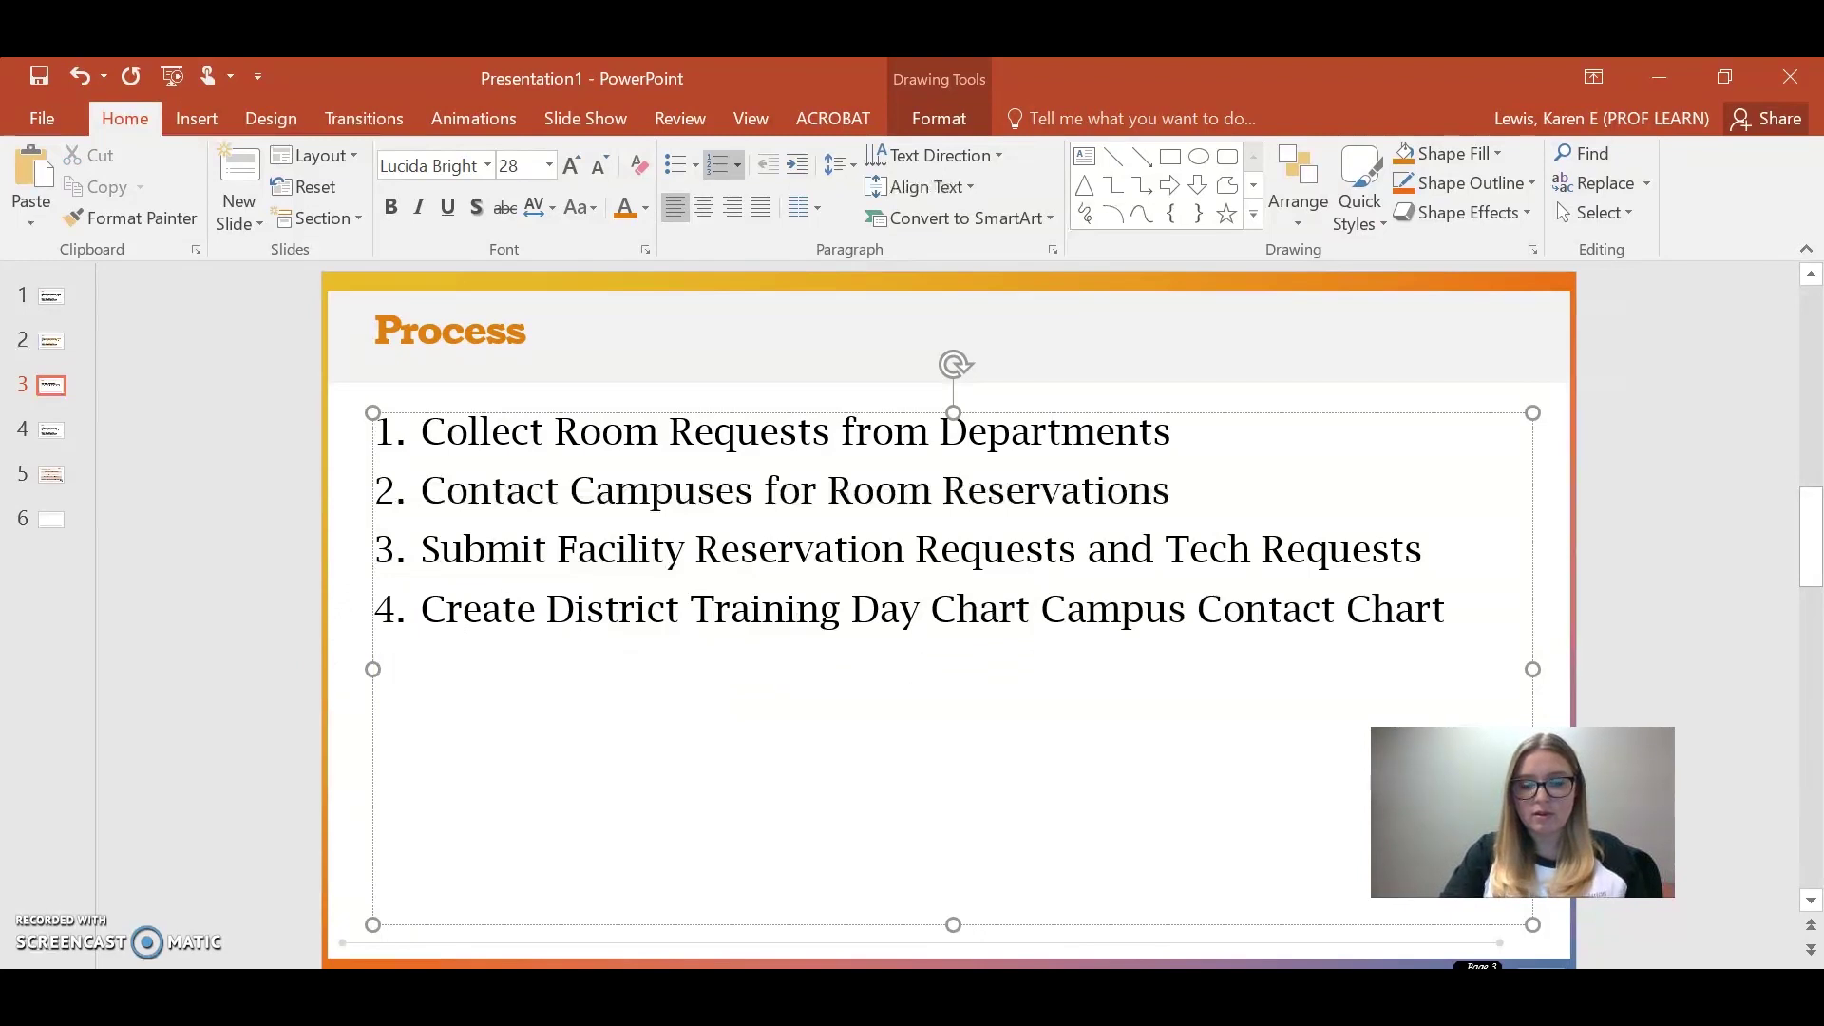
type("and")
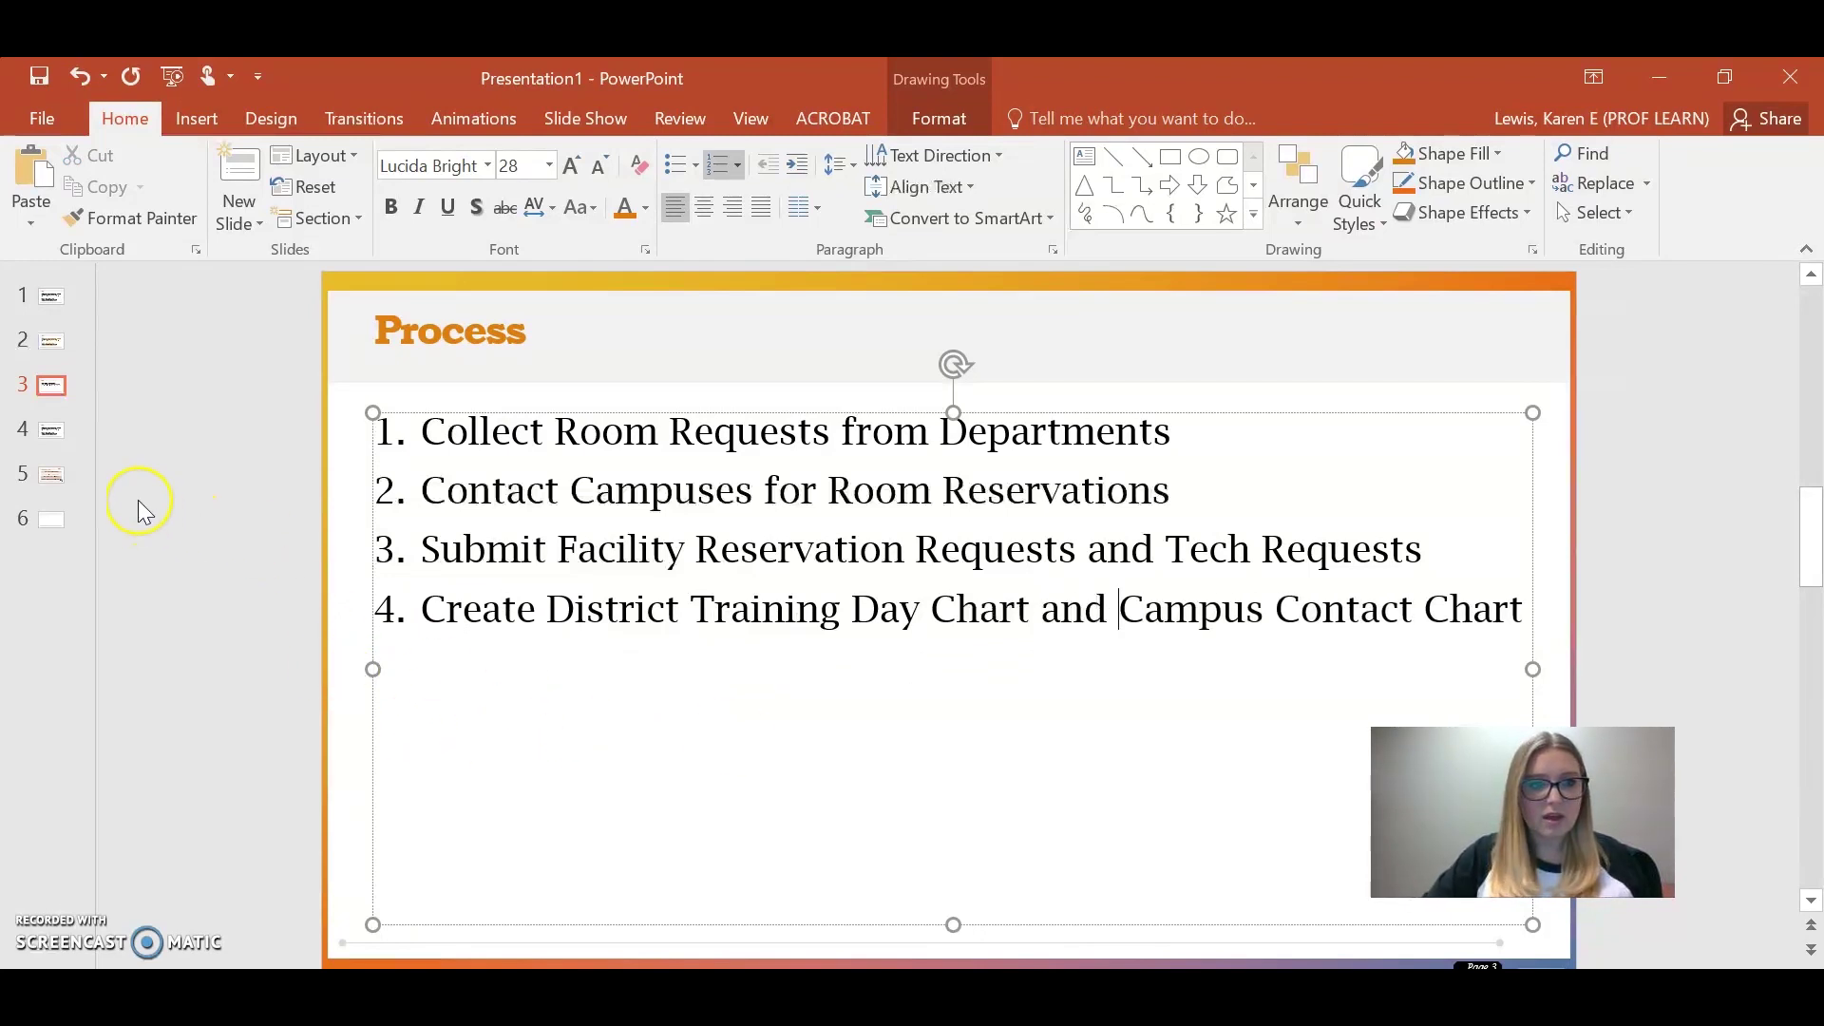
left_click(237, 705)
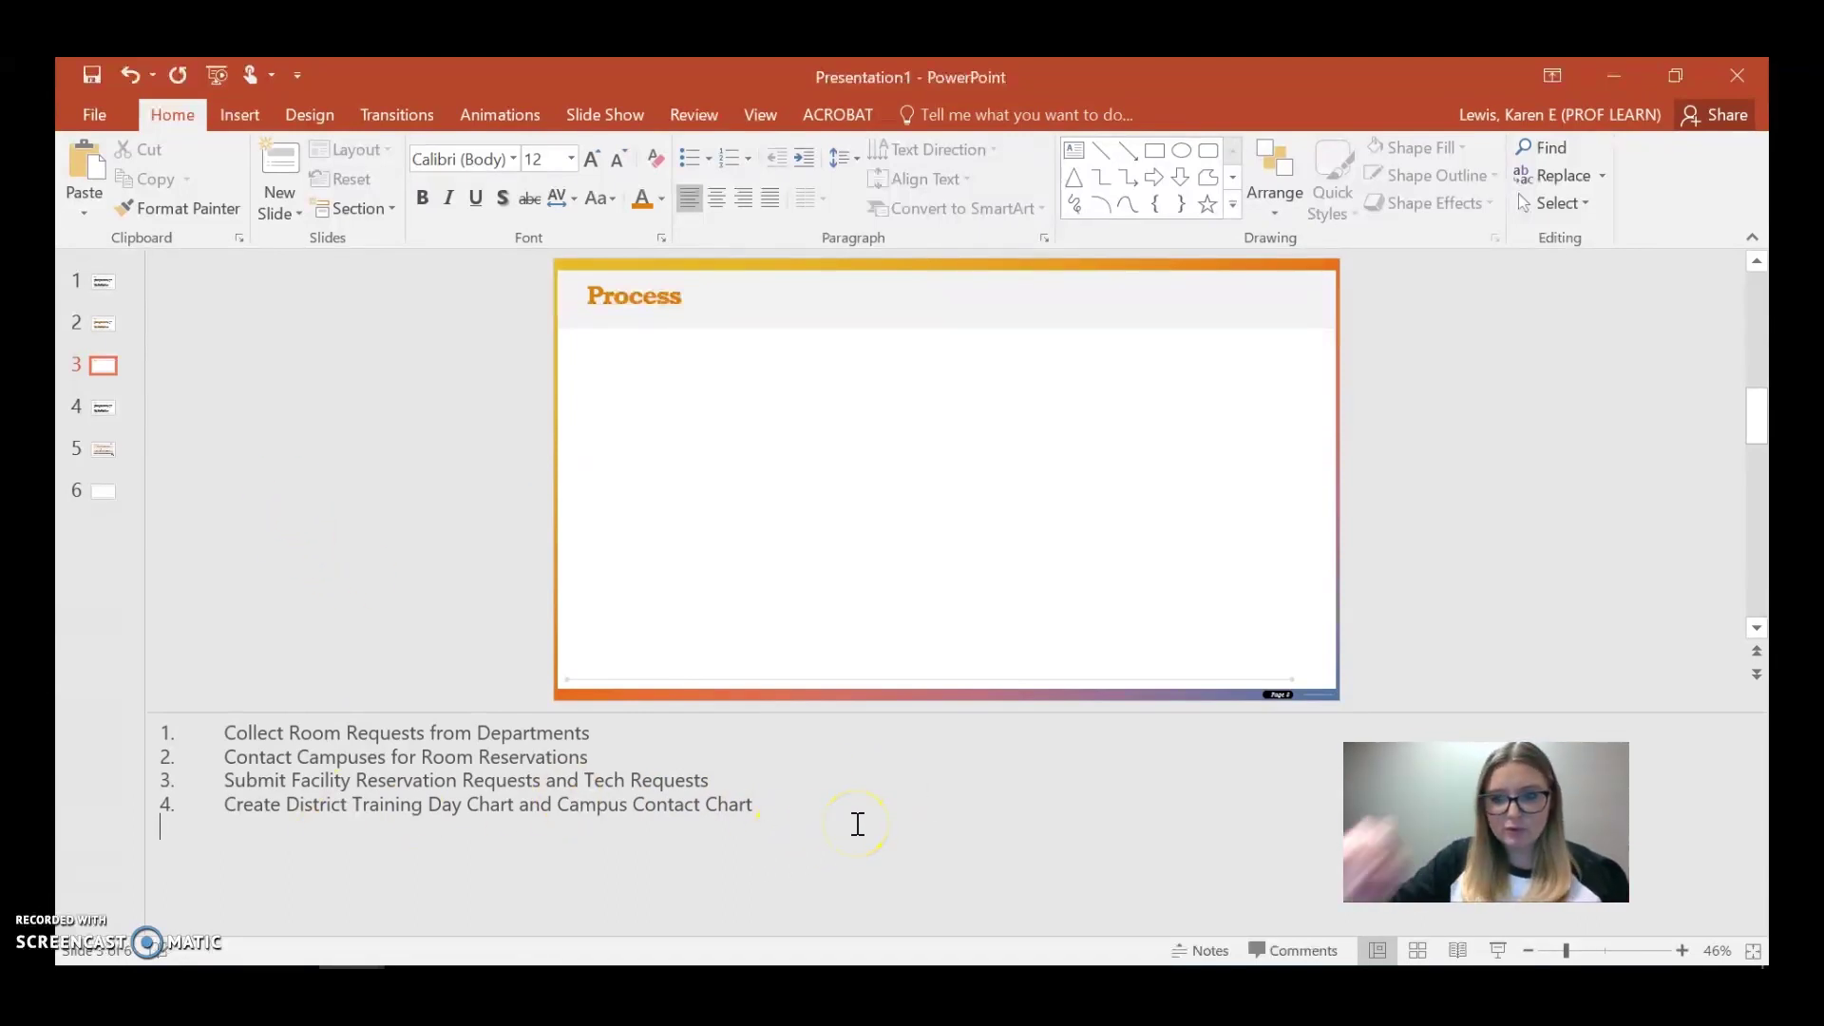
Start inserting a SmartArt graphic into slide 3's empty content placeholder.
left_click(251, 118)
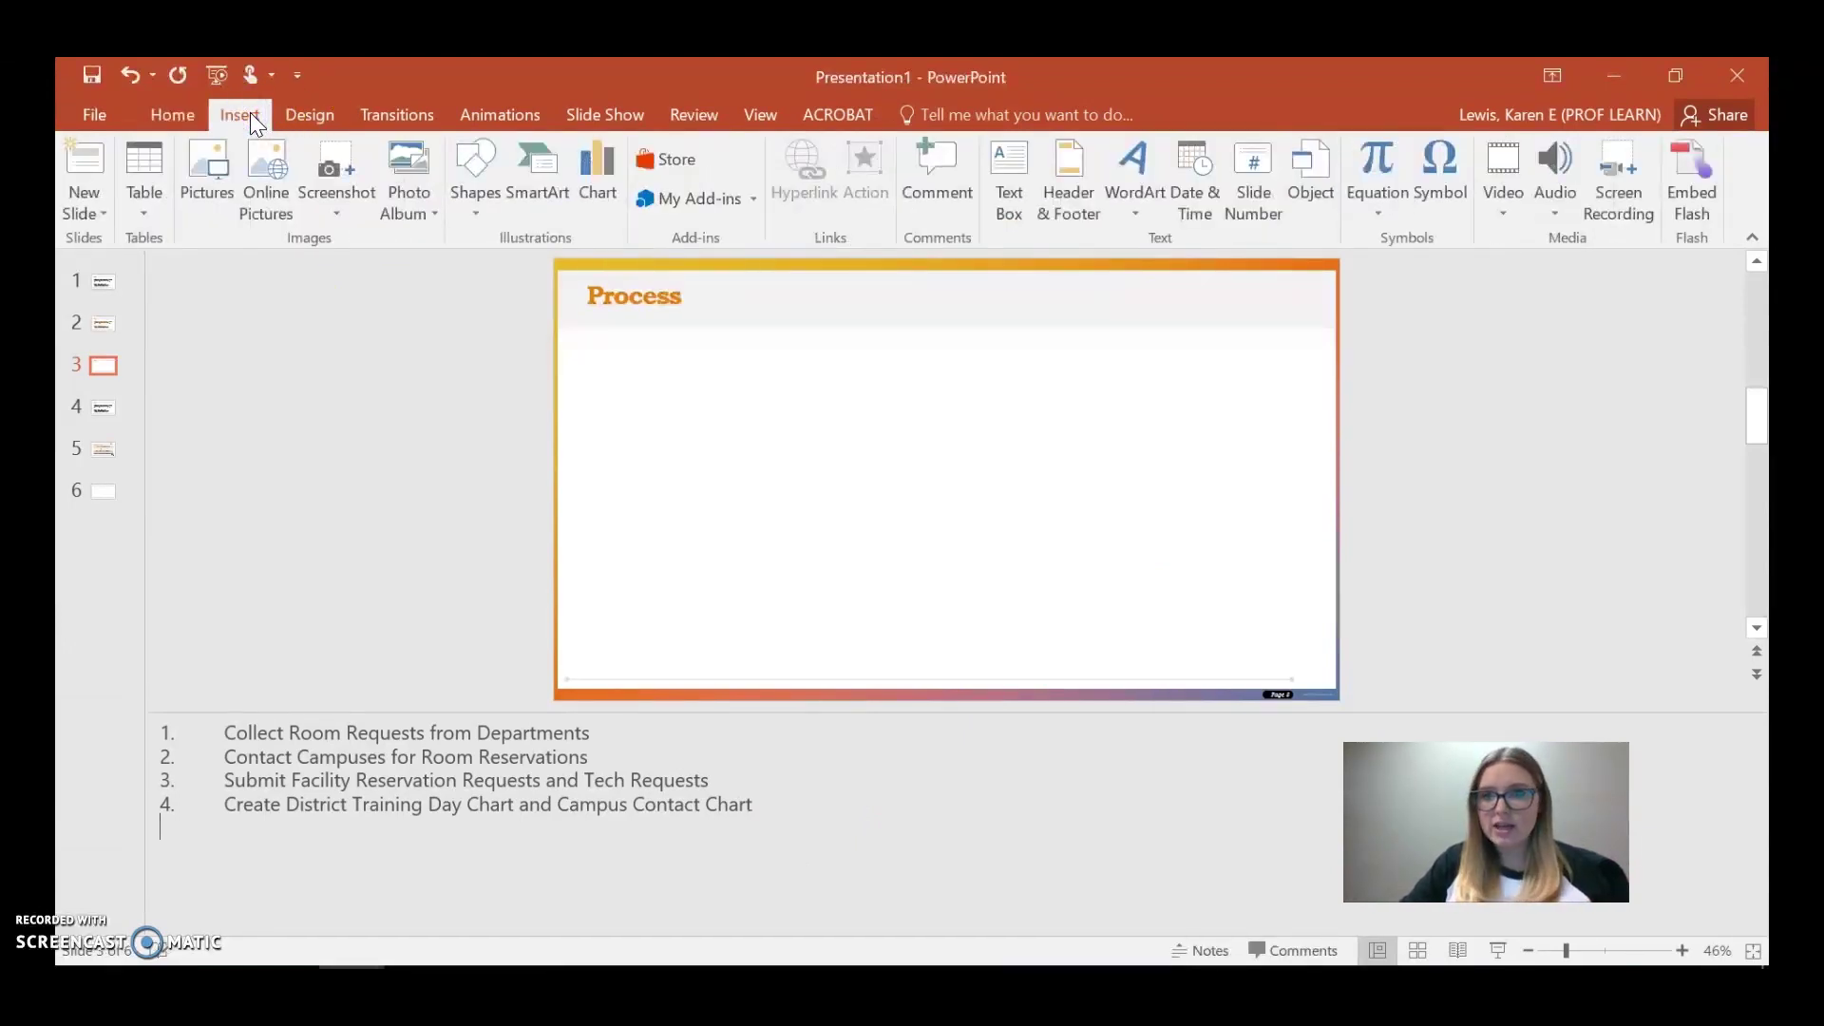
left_click(537, 180)
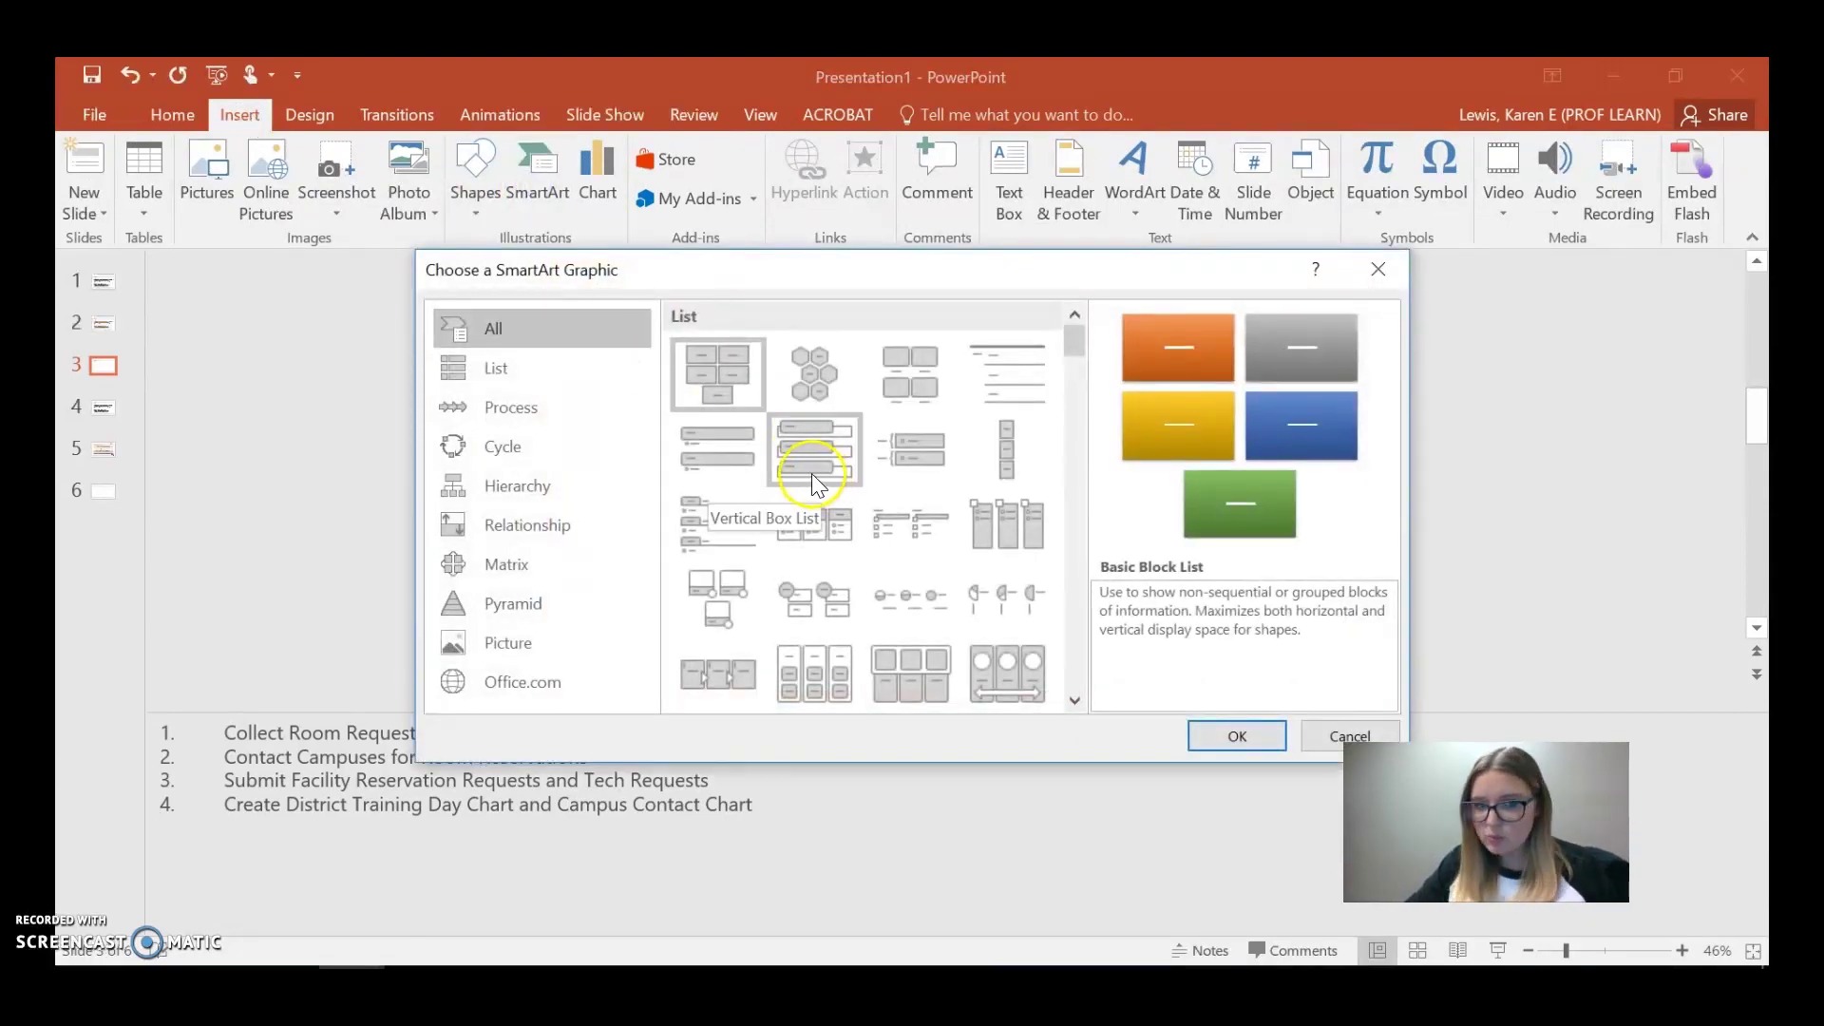
Insert a Vertical Box List SmartArt and move 'Collect Room Requests from Departments' into box 1.
left_click(840, 461)
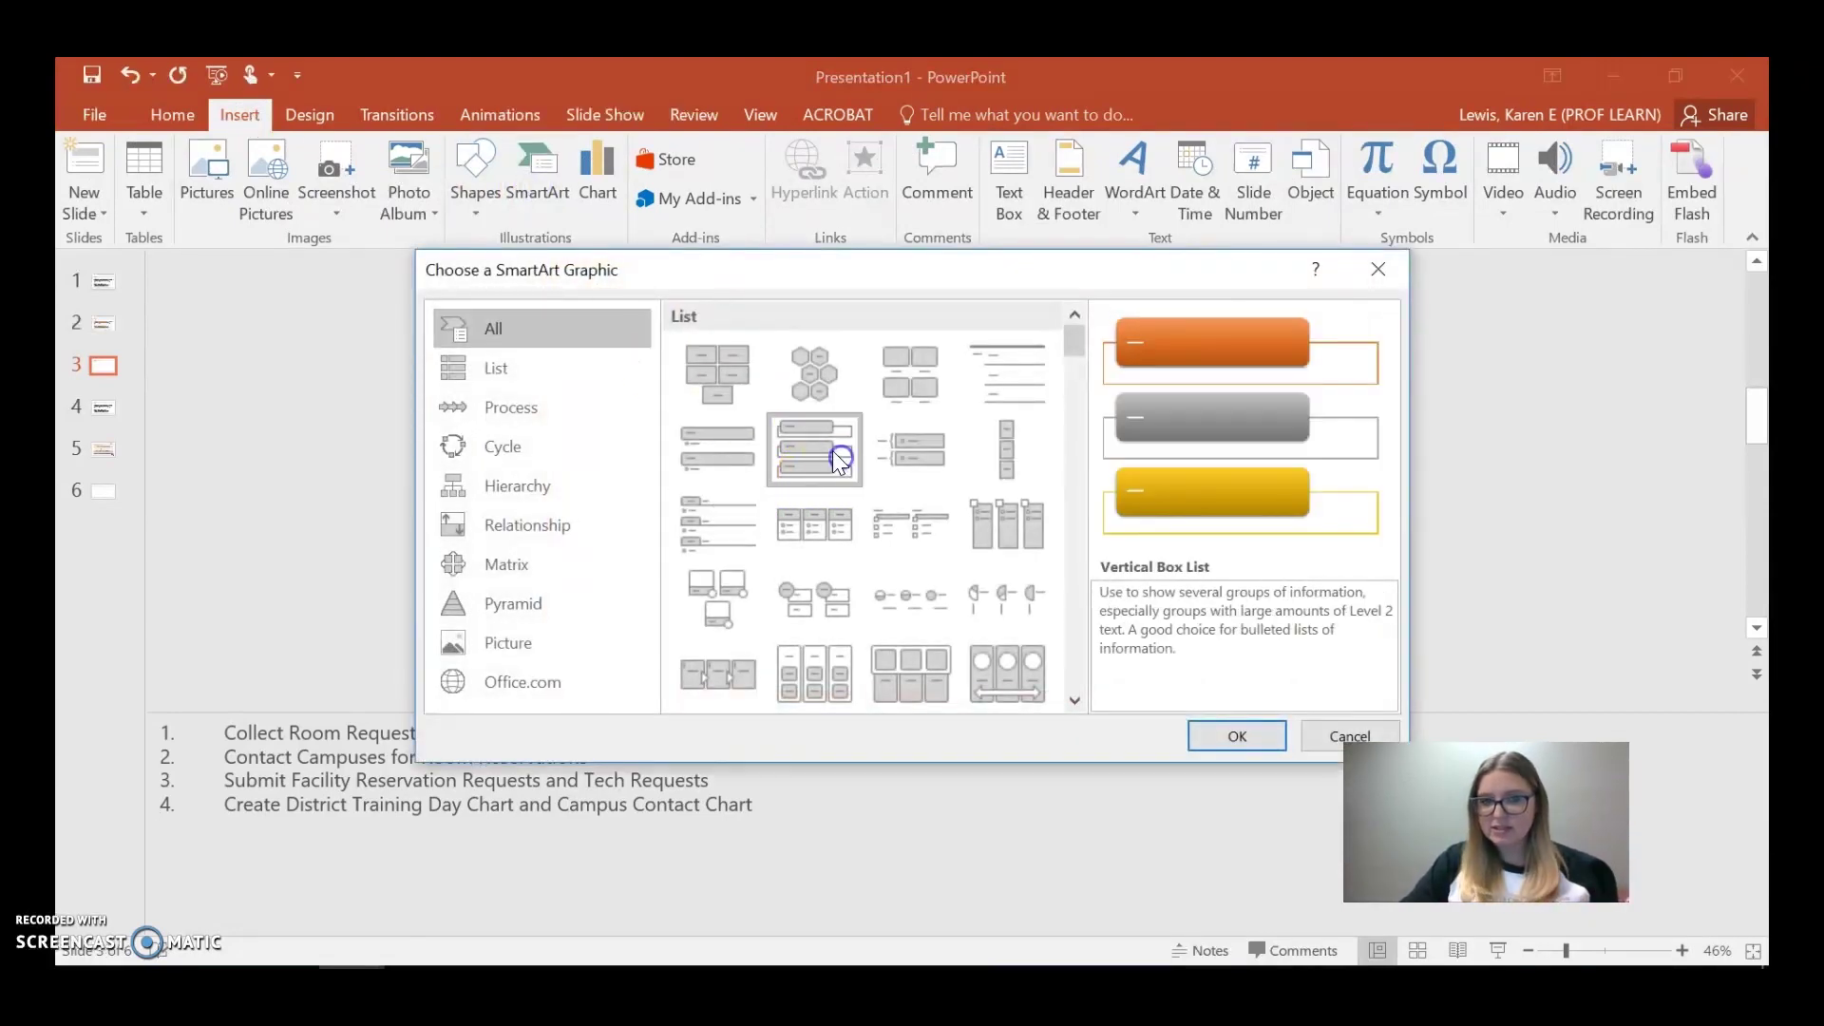
left_click(1227, 738)
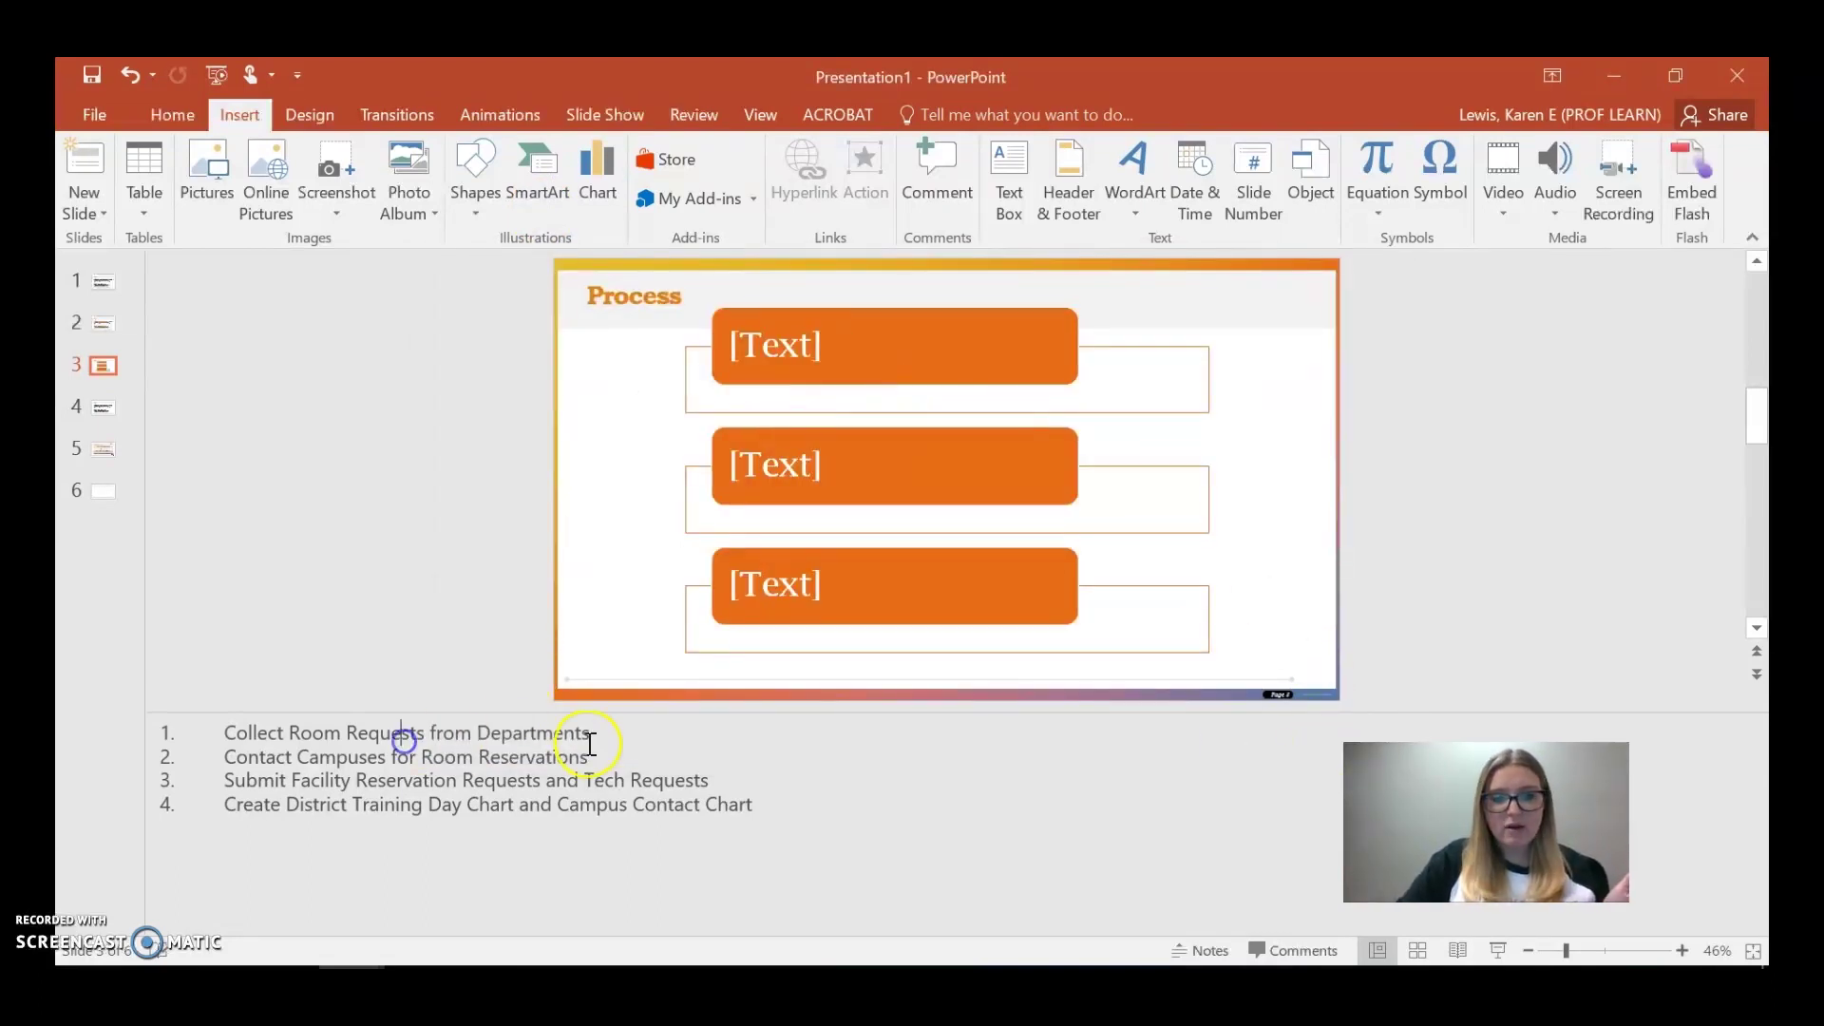
left_click(189, 737)
key("ctrl+c")
key("Delete")
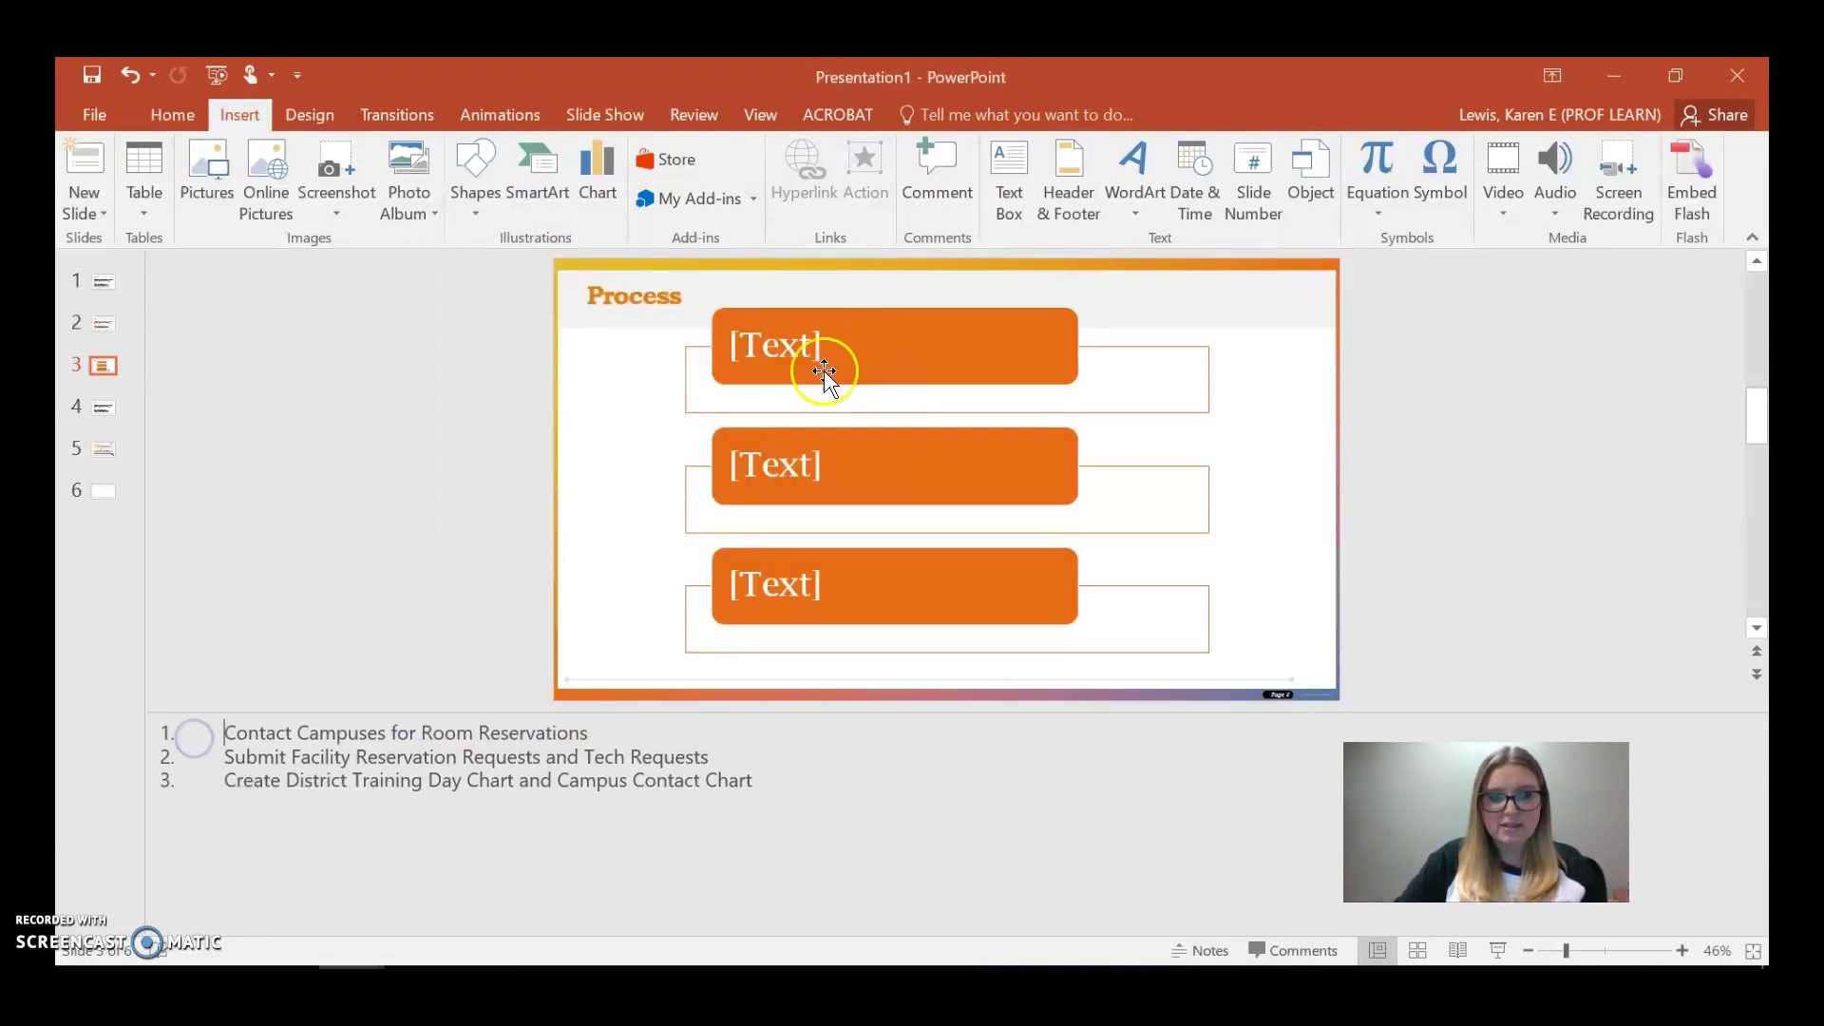
left_click(774, 346)
key("ctrl+v")
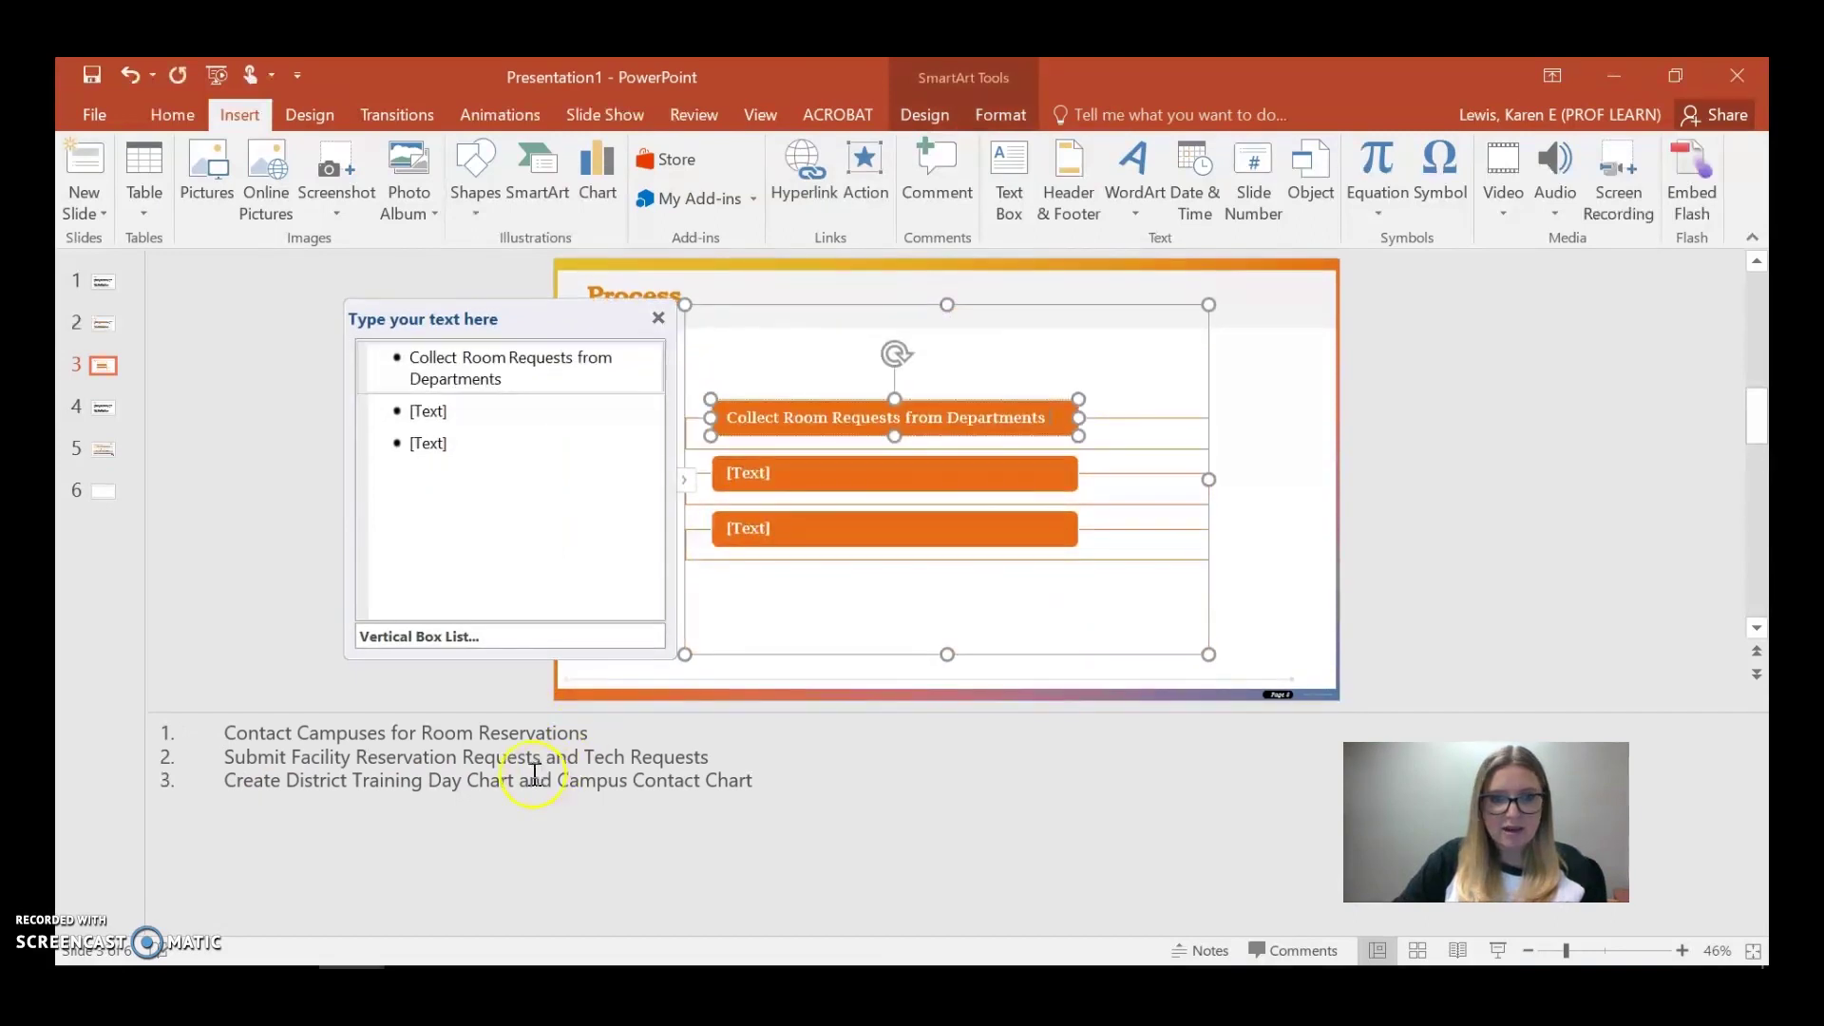
Move the Contact Campuses and Submit Facility steps from the notes into boxes 2 and 3.
left_click(539, 748)
left_click_drag(589, 733, 237, 732)
key("ctrl+c")
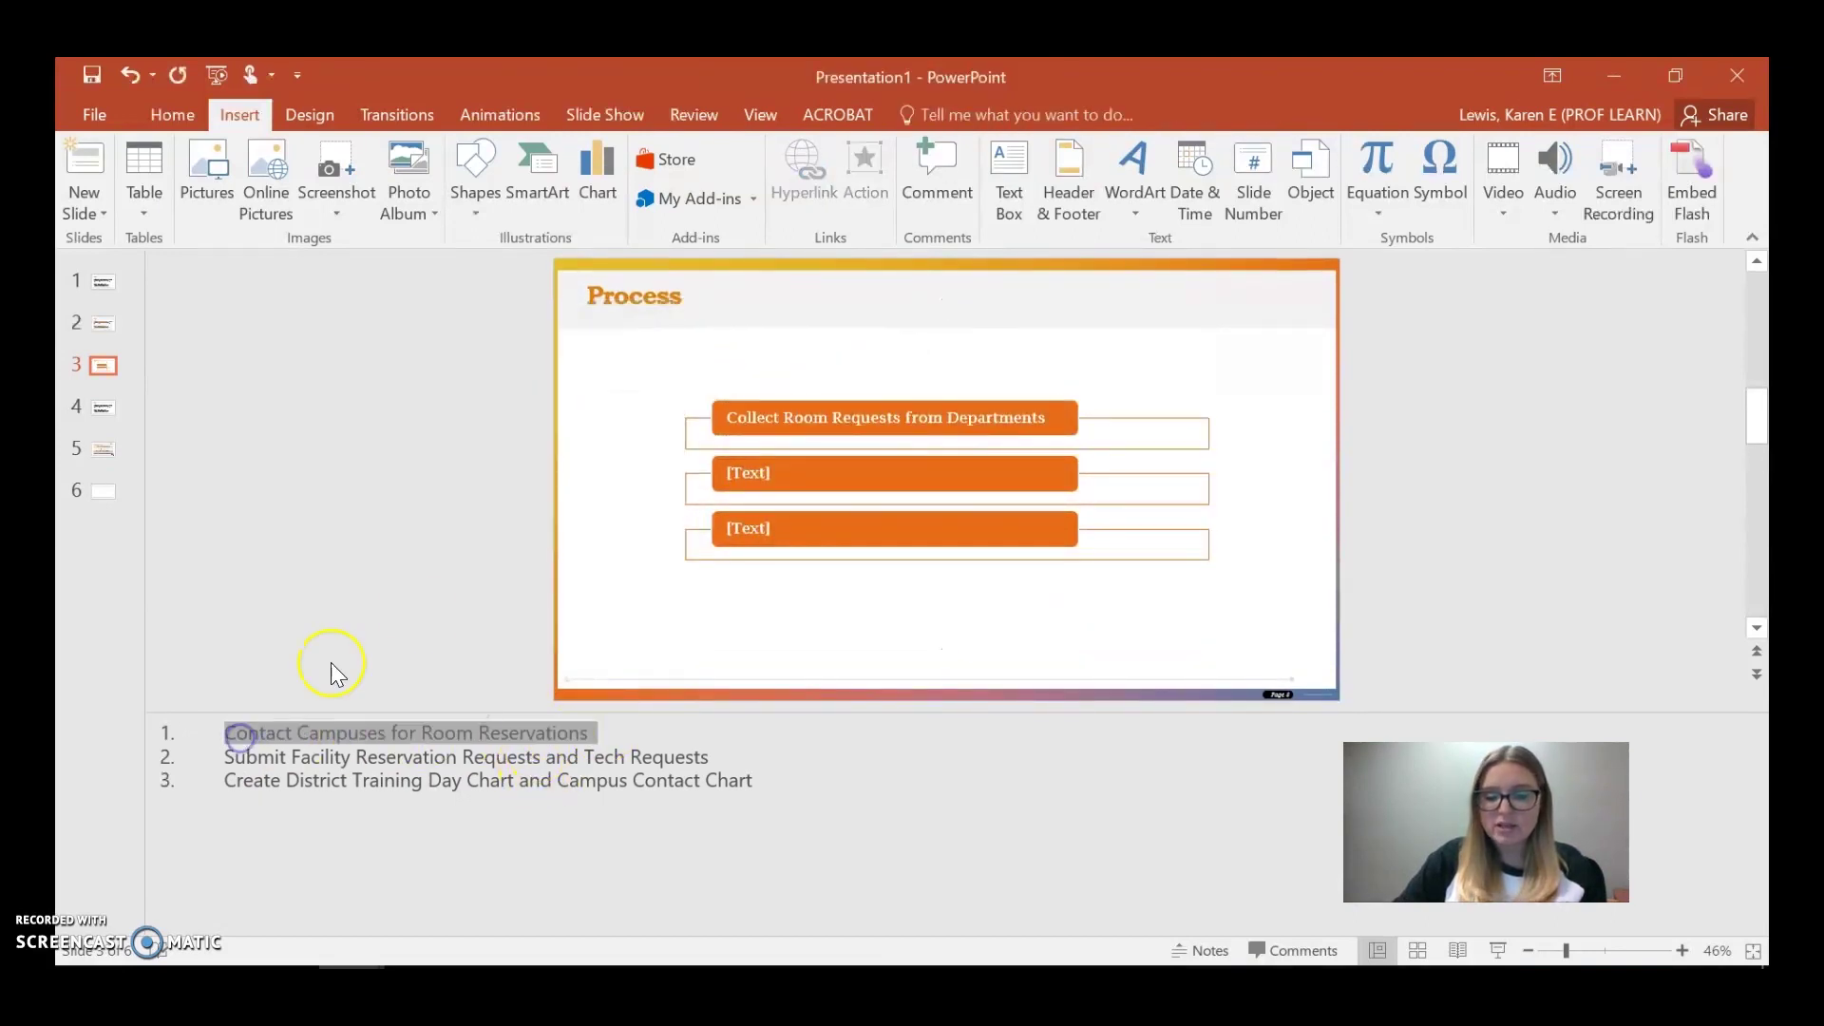
key("Delete")
left_click(759, 472)
key("ctrl+v")
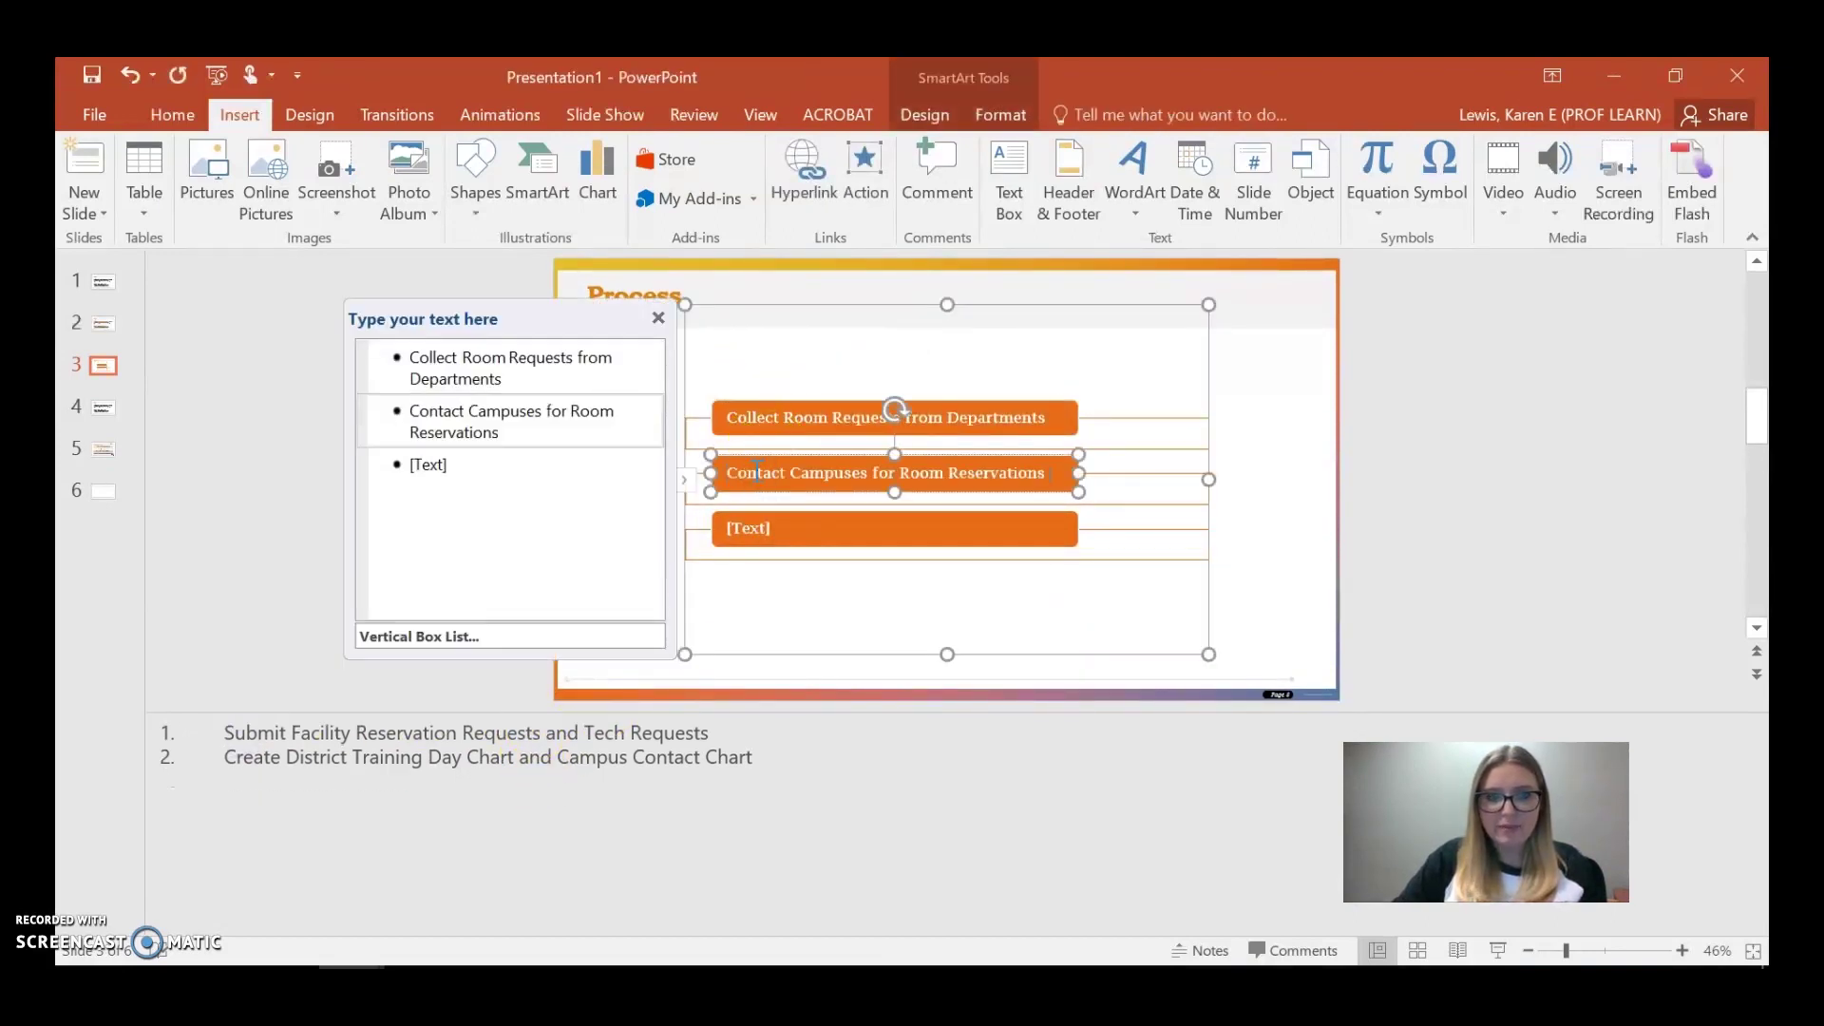
left_click(601, 734)
left_click_drag(724, 734, 238, 735)
key("ctrl+c")
key("Delete")
left_click(748, 528)
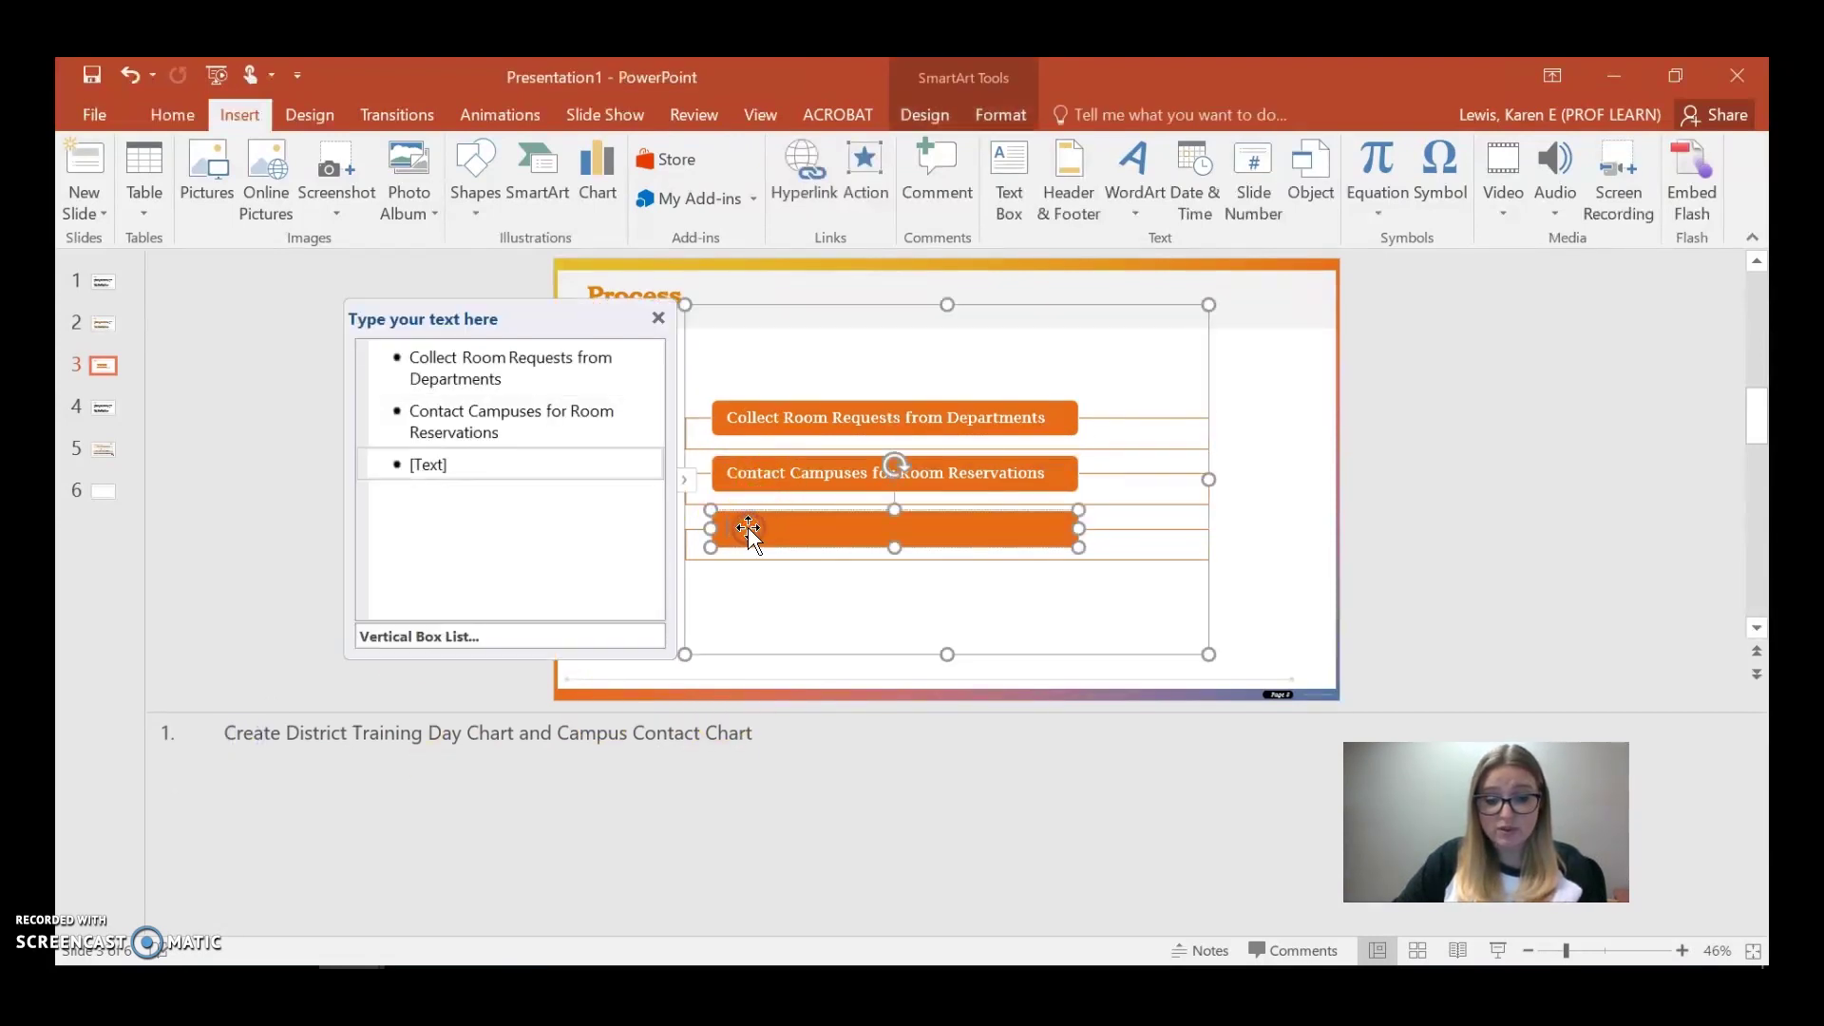
key("ctrl+v")
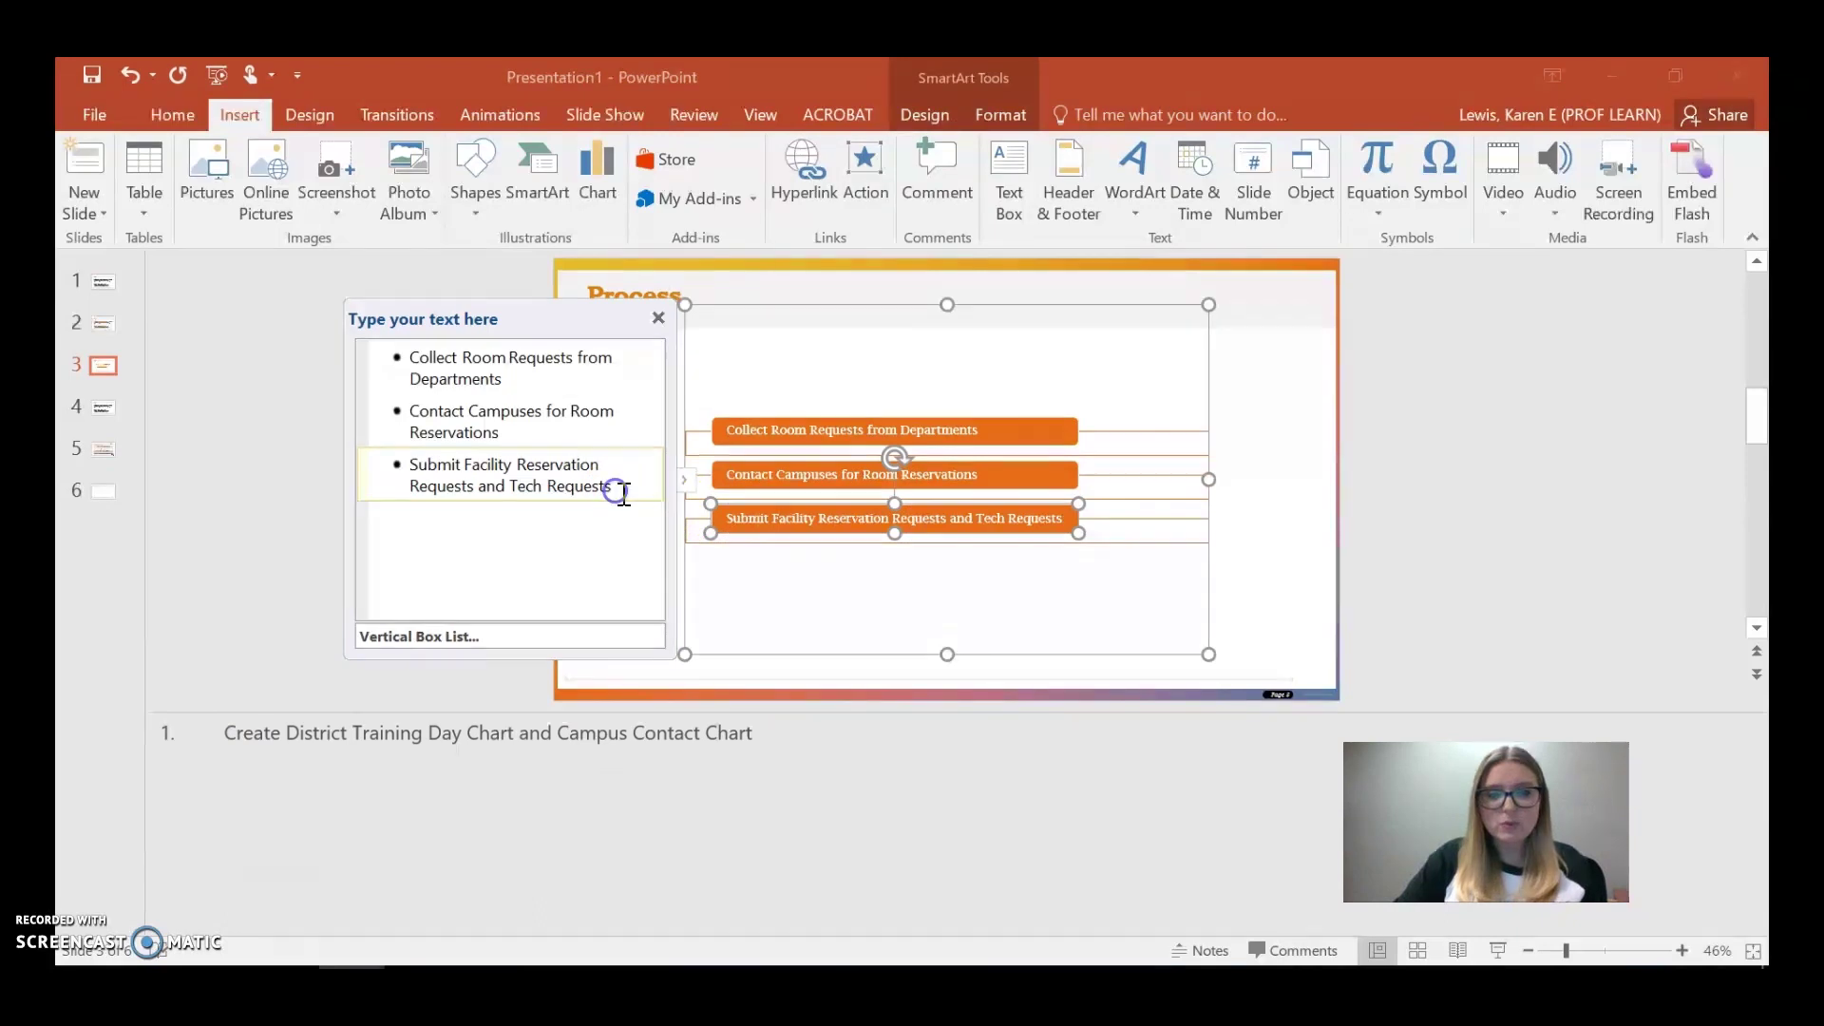
Add a fourth box with the Create District Training Day step and delete the leftover empty box.
key("Return")
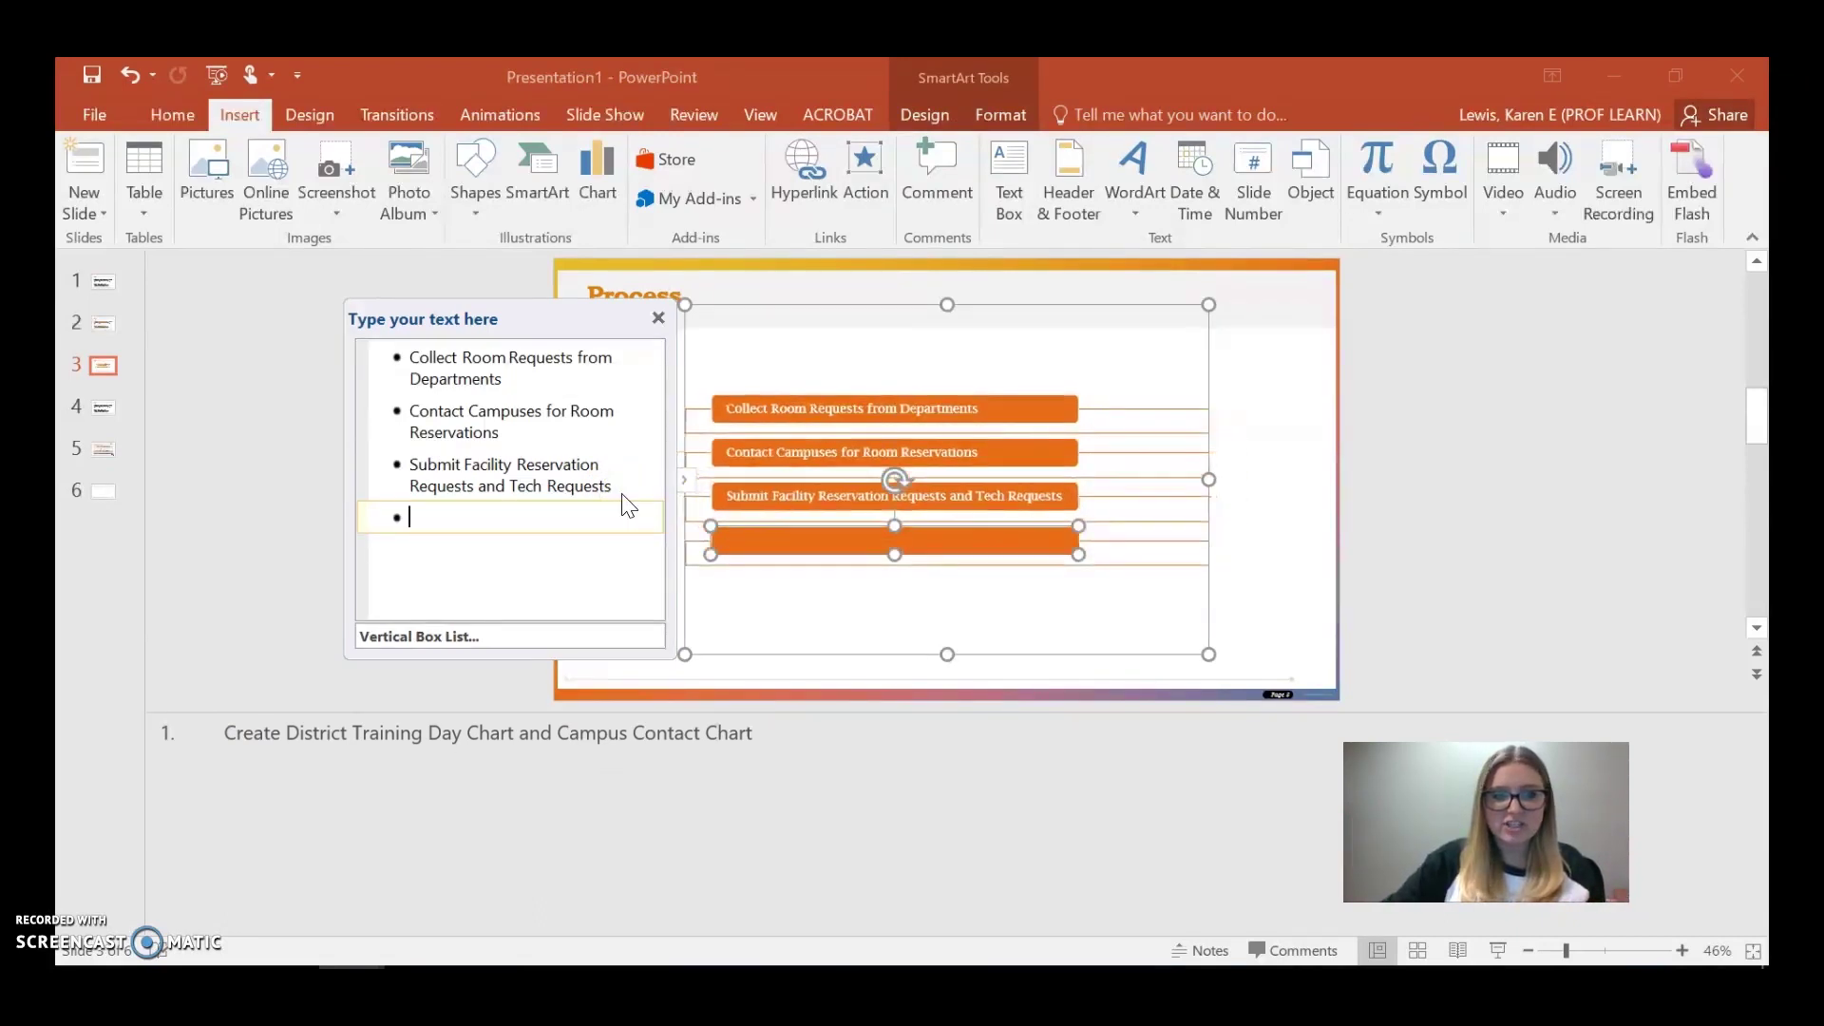
left_click(541, 741)
left_click_drag(756, 734, 224, 734)
key("ctrl+x")
left_click(755, 538)
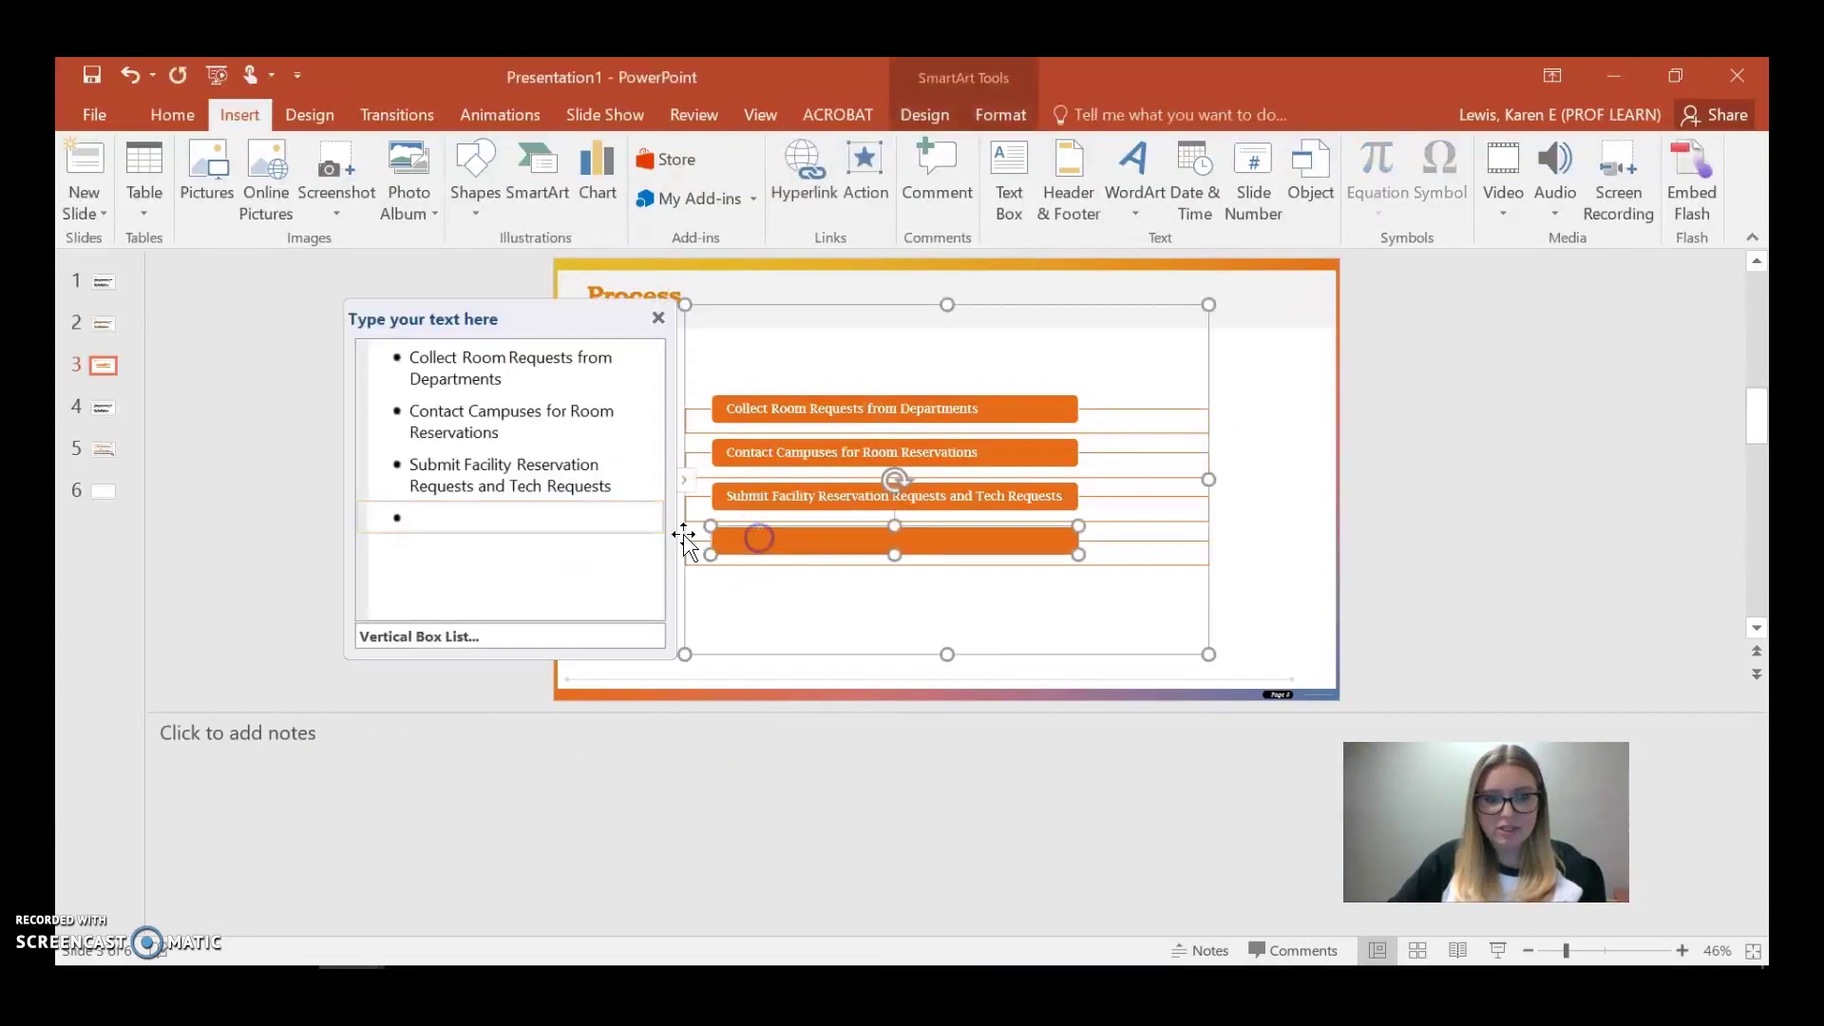
key("ctrl+v")
left_click(801, 514)
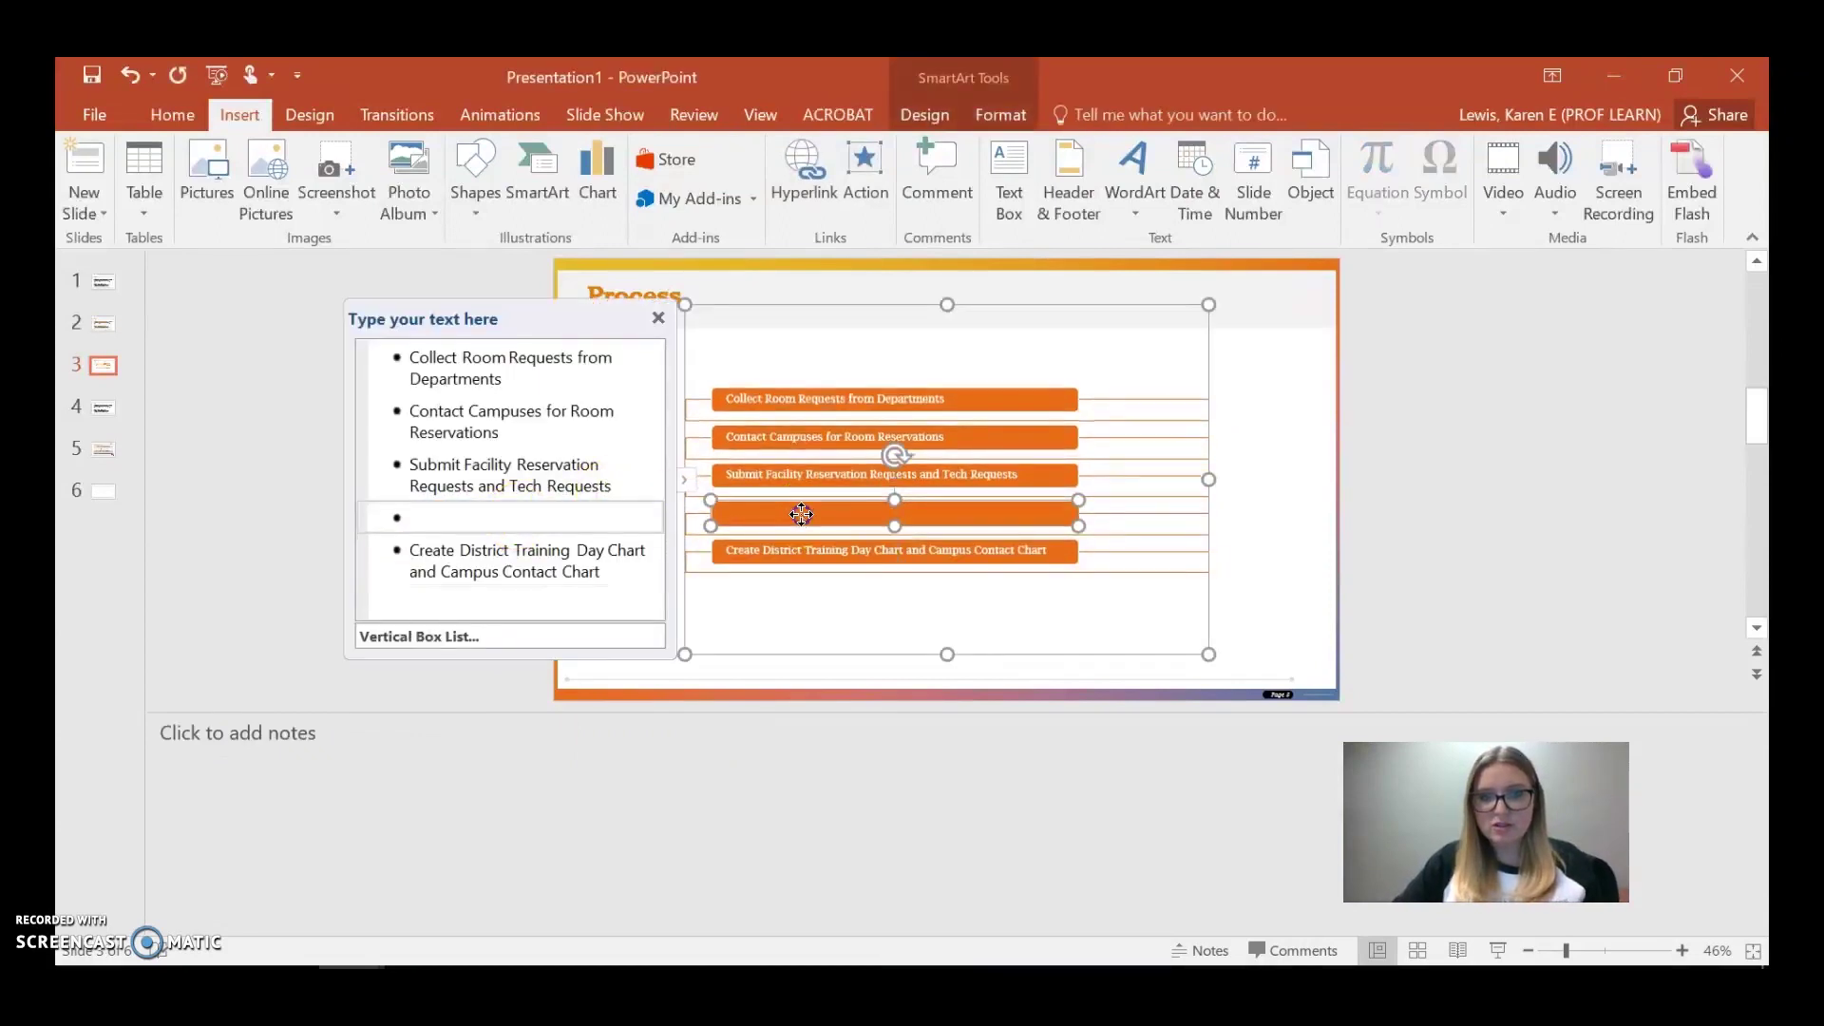
key("Delete")
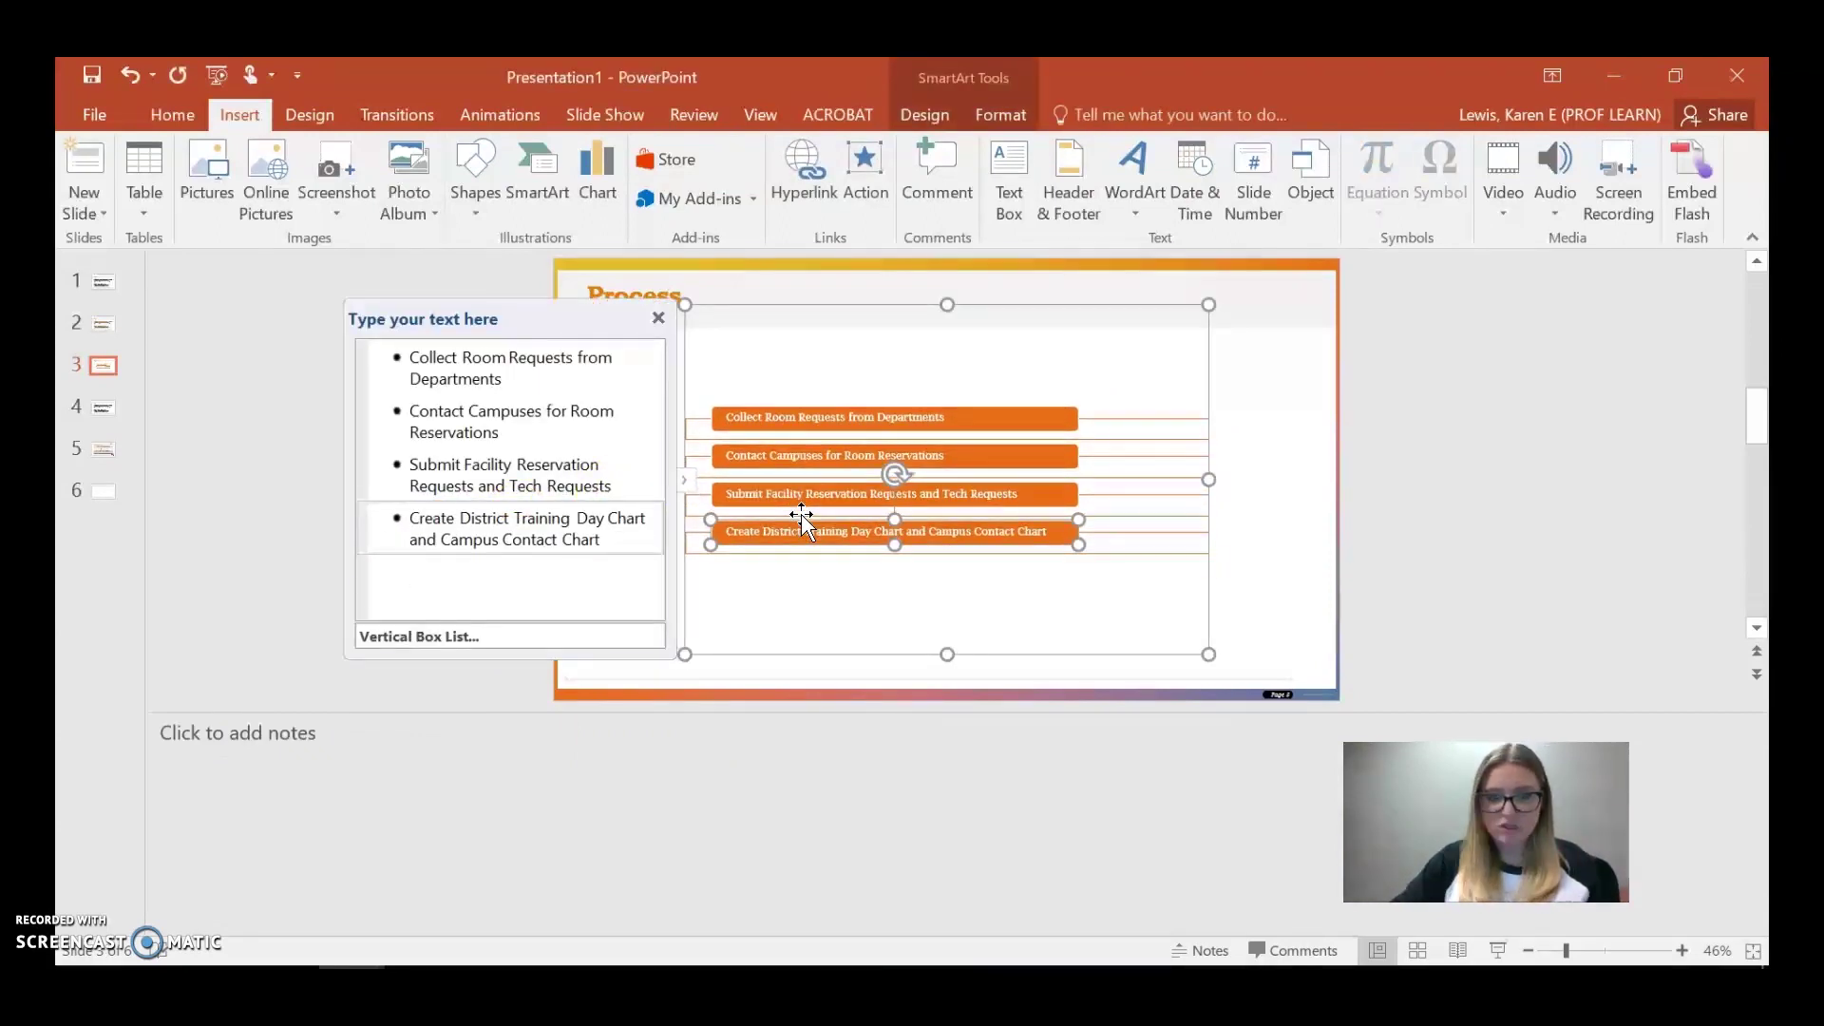
left_click(657, 318)
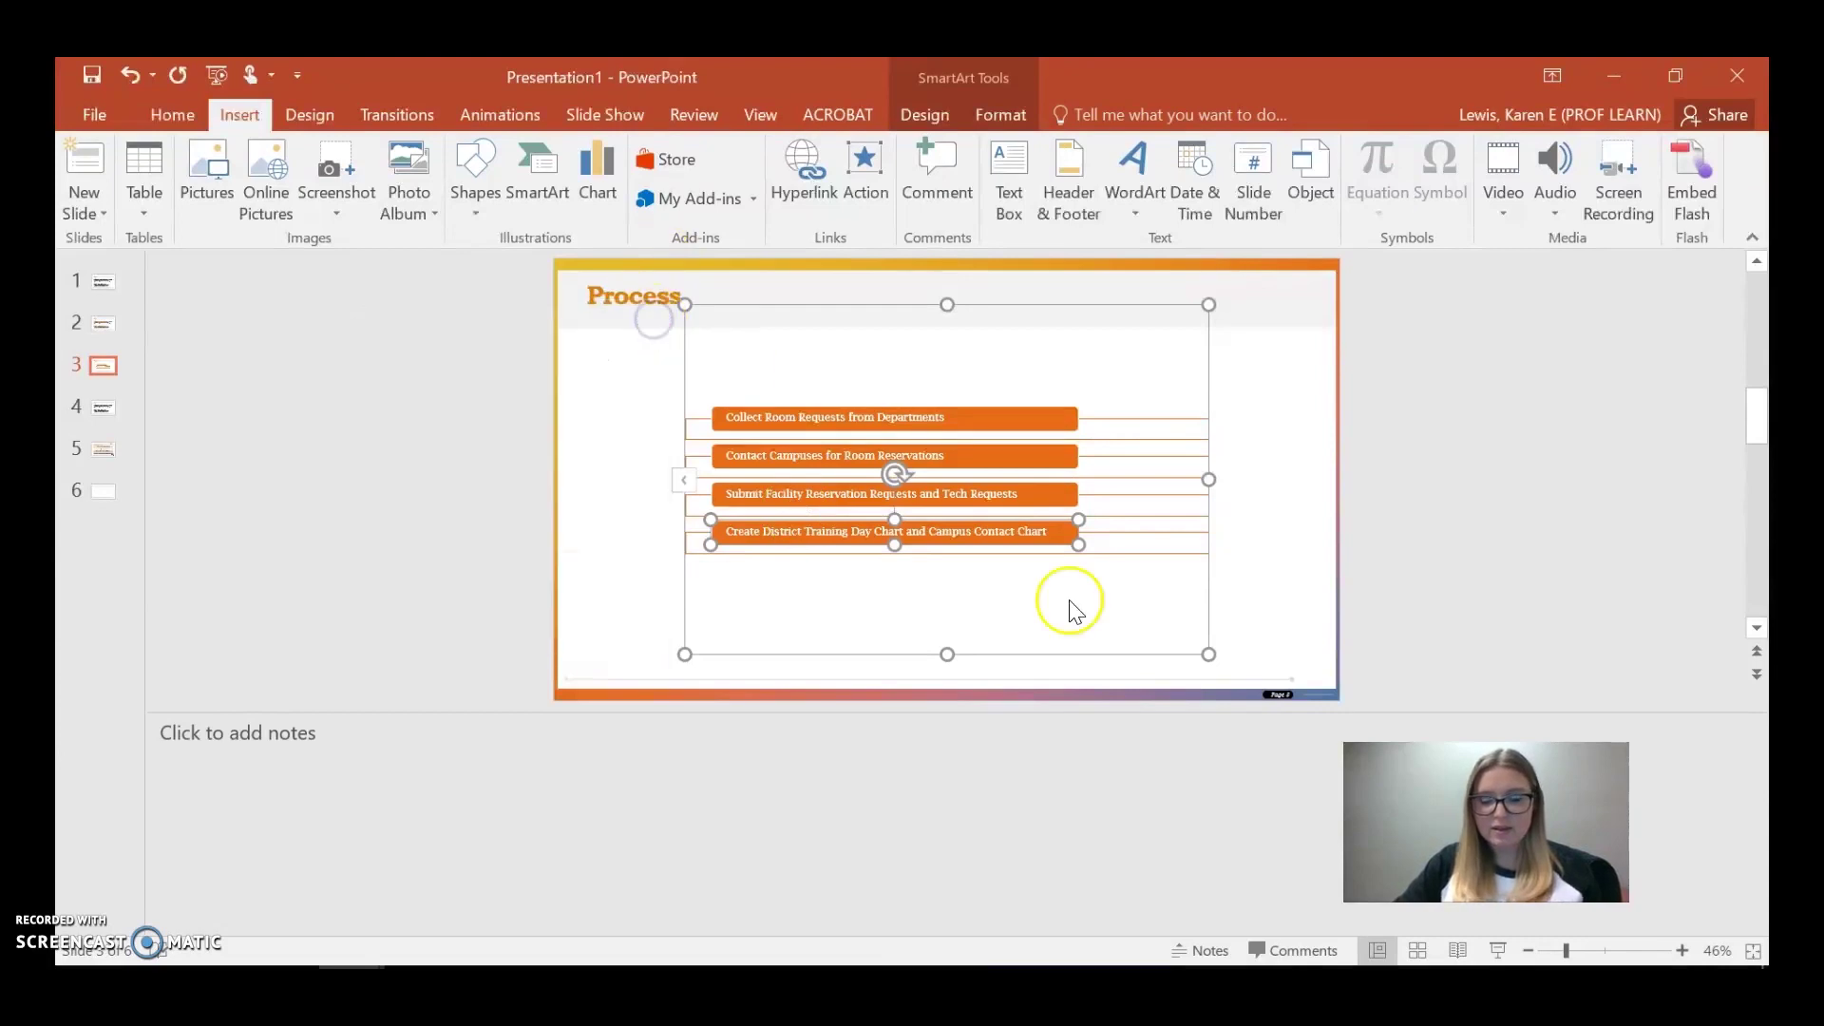
Enlarge the diagram to fill the slide and switch it to a vertical arrow process layout.
left_click_drag(1204, 654, 1281, 670)
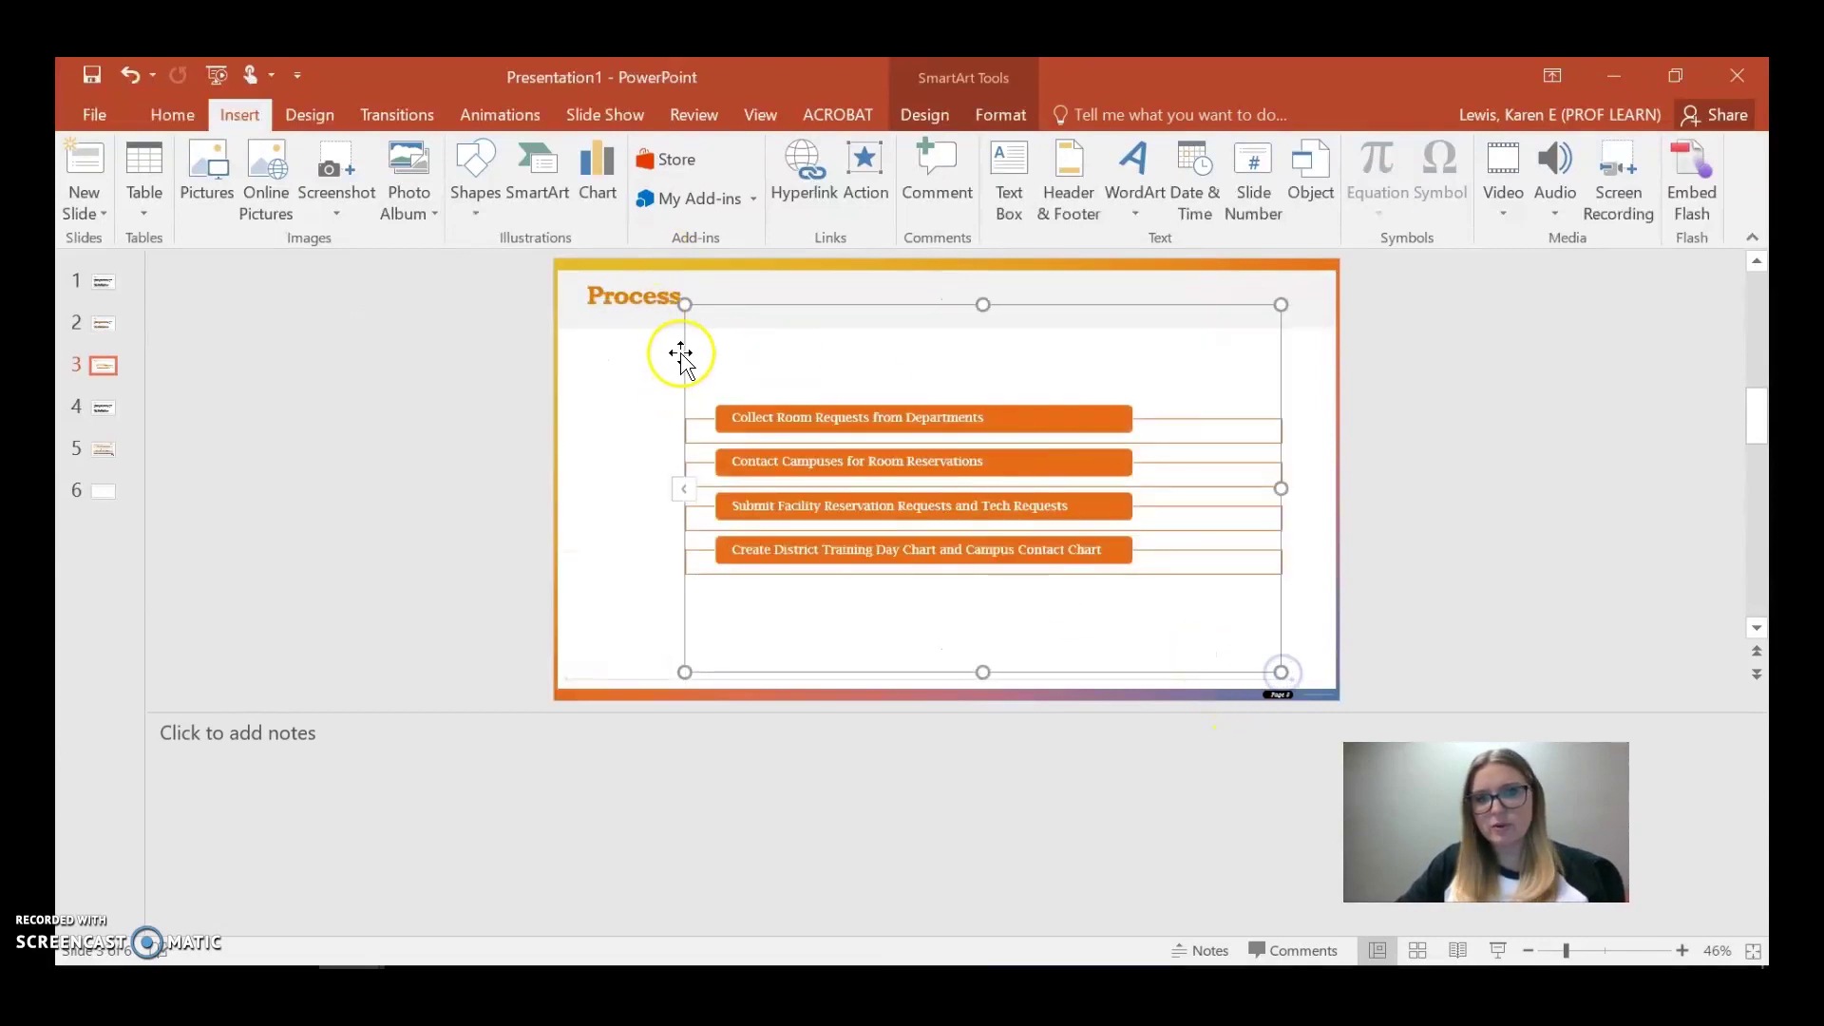
left_click_drag(692, 305, 577, 330)
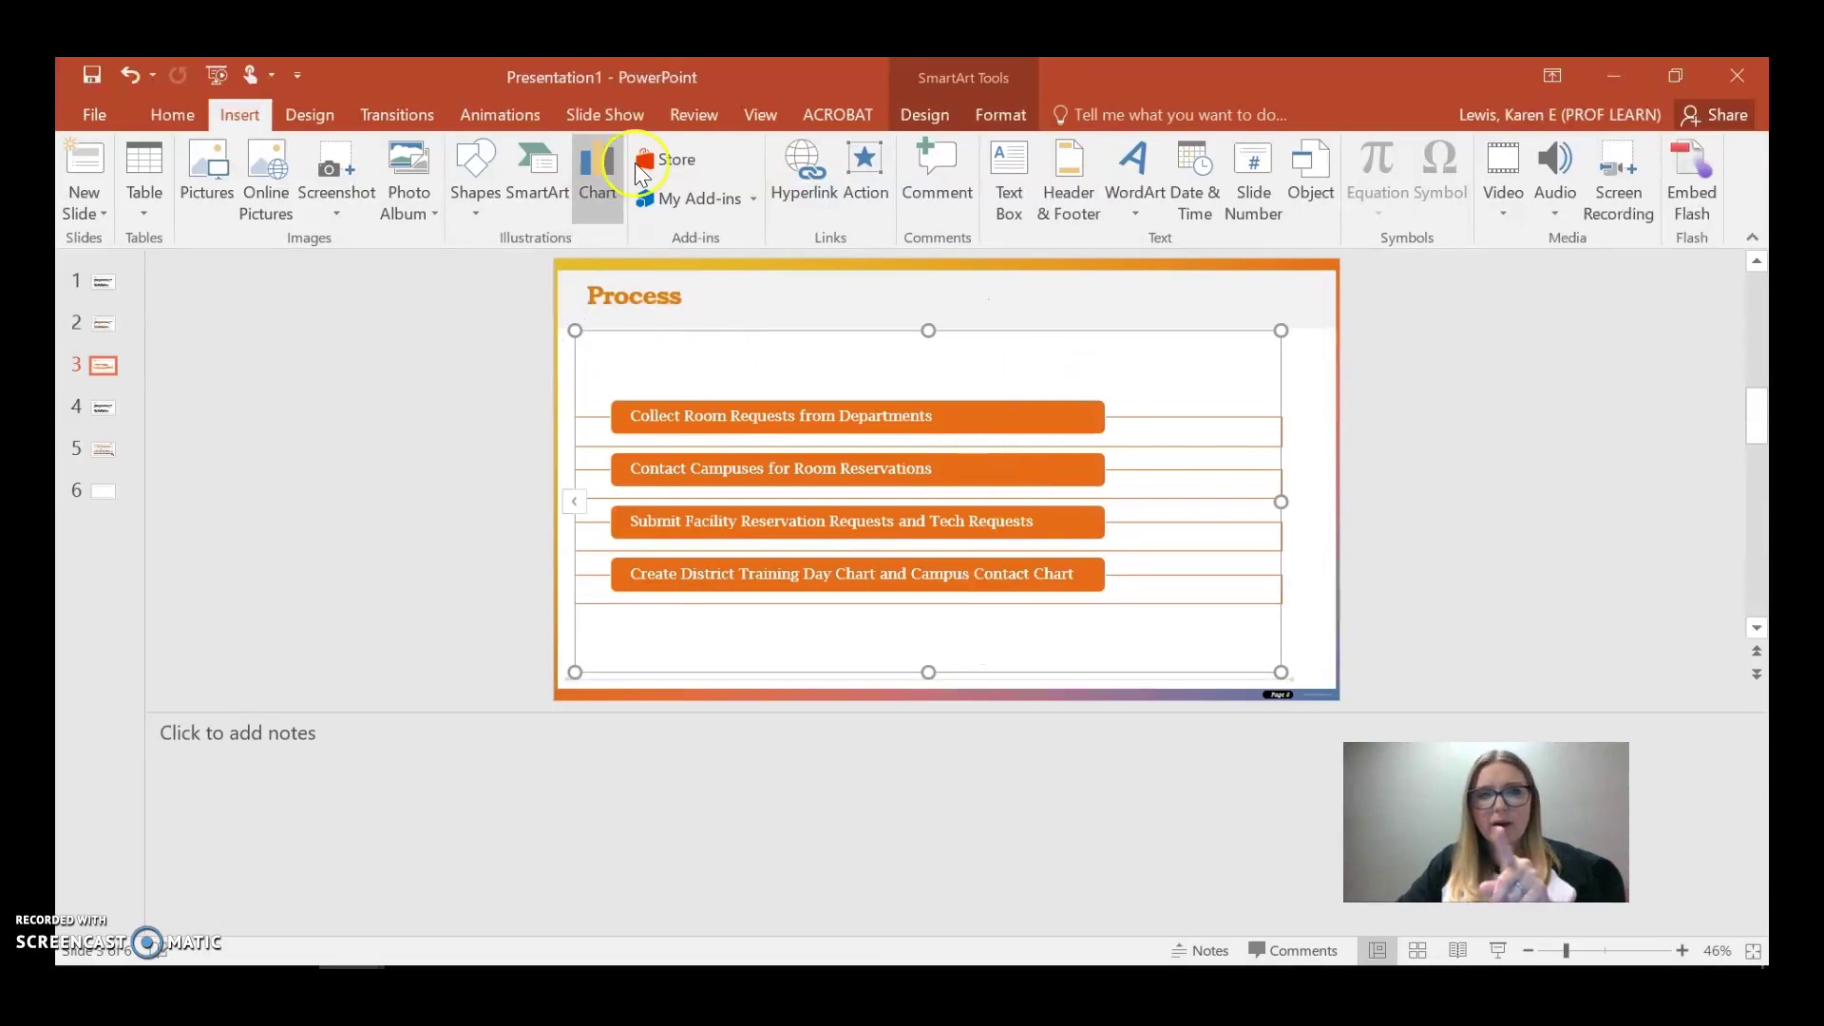
left_click(915, 124)
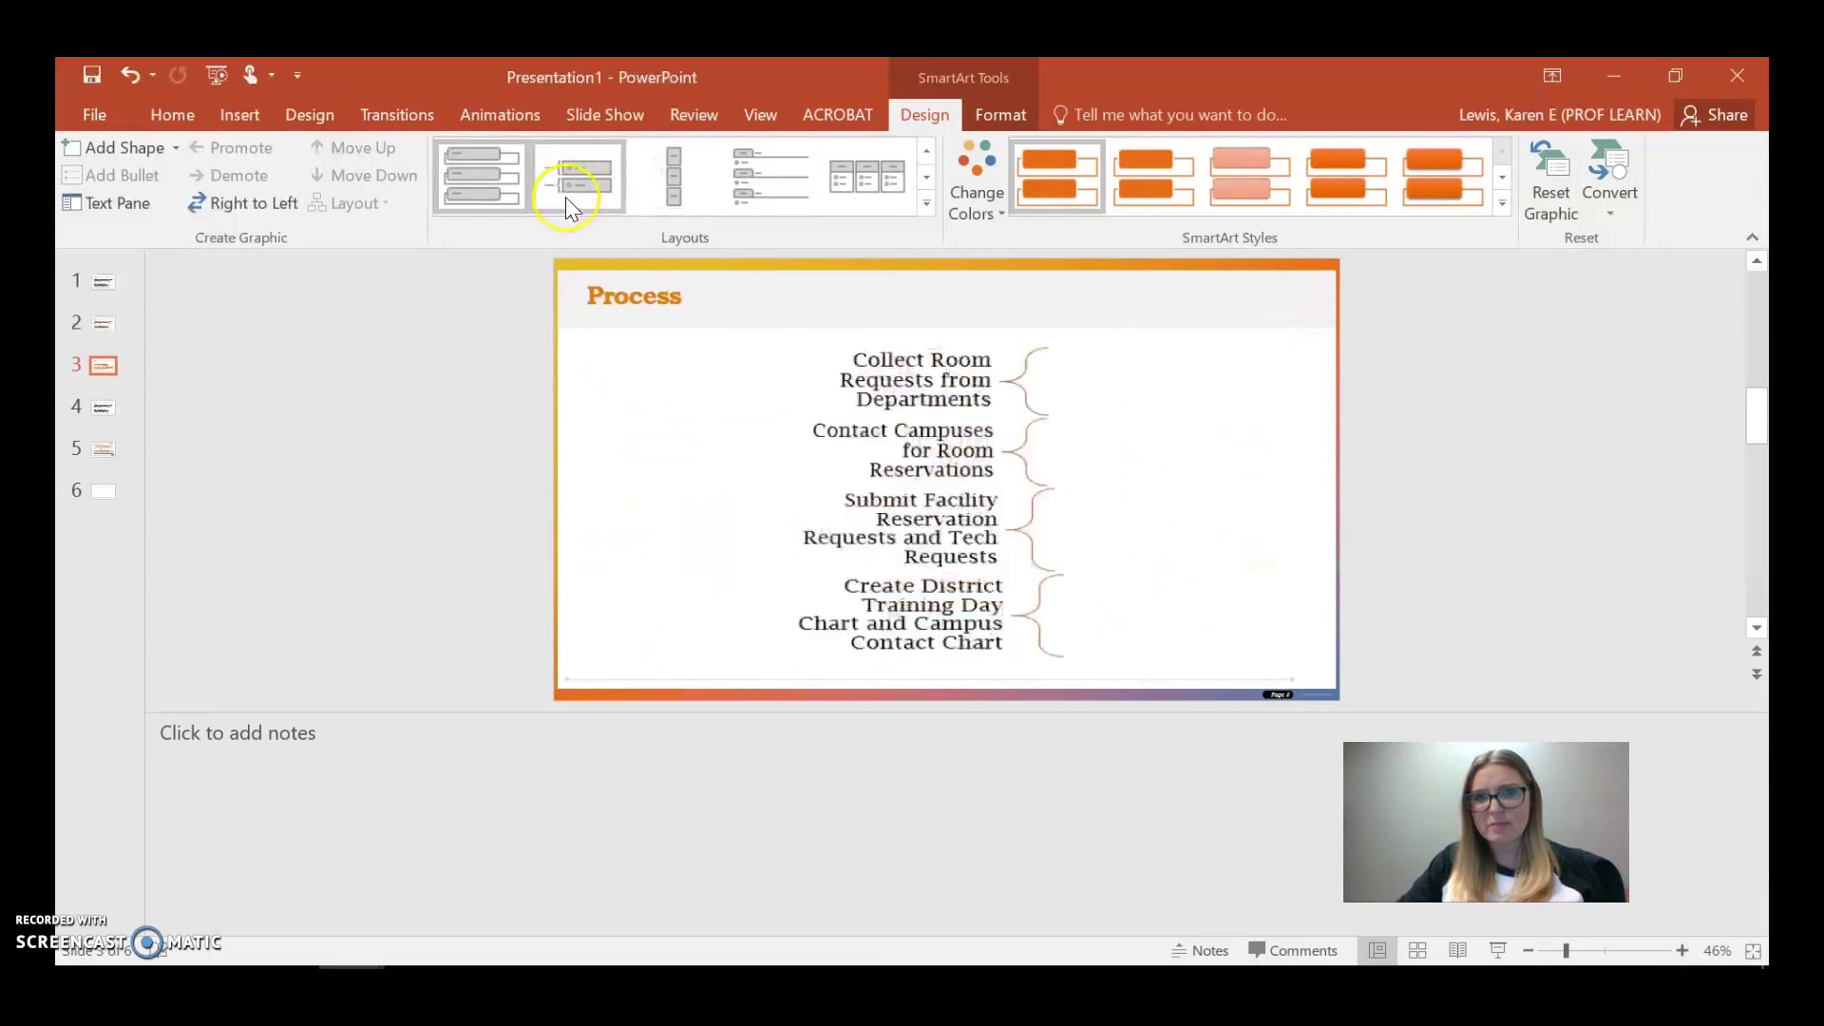
left_click(927, 204)
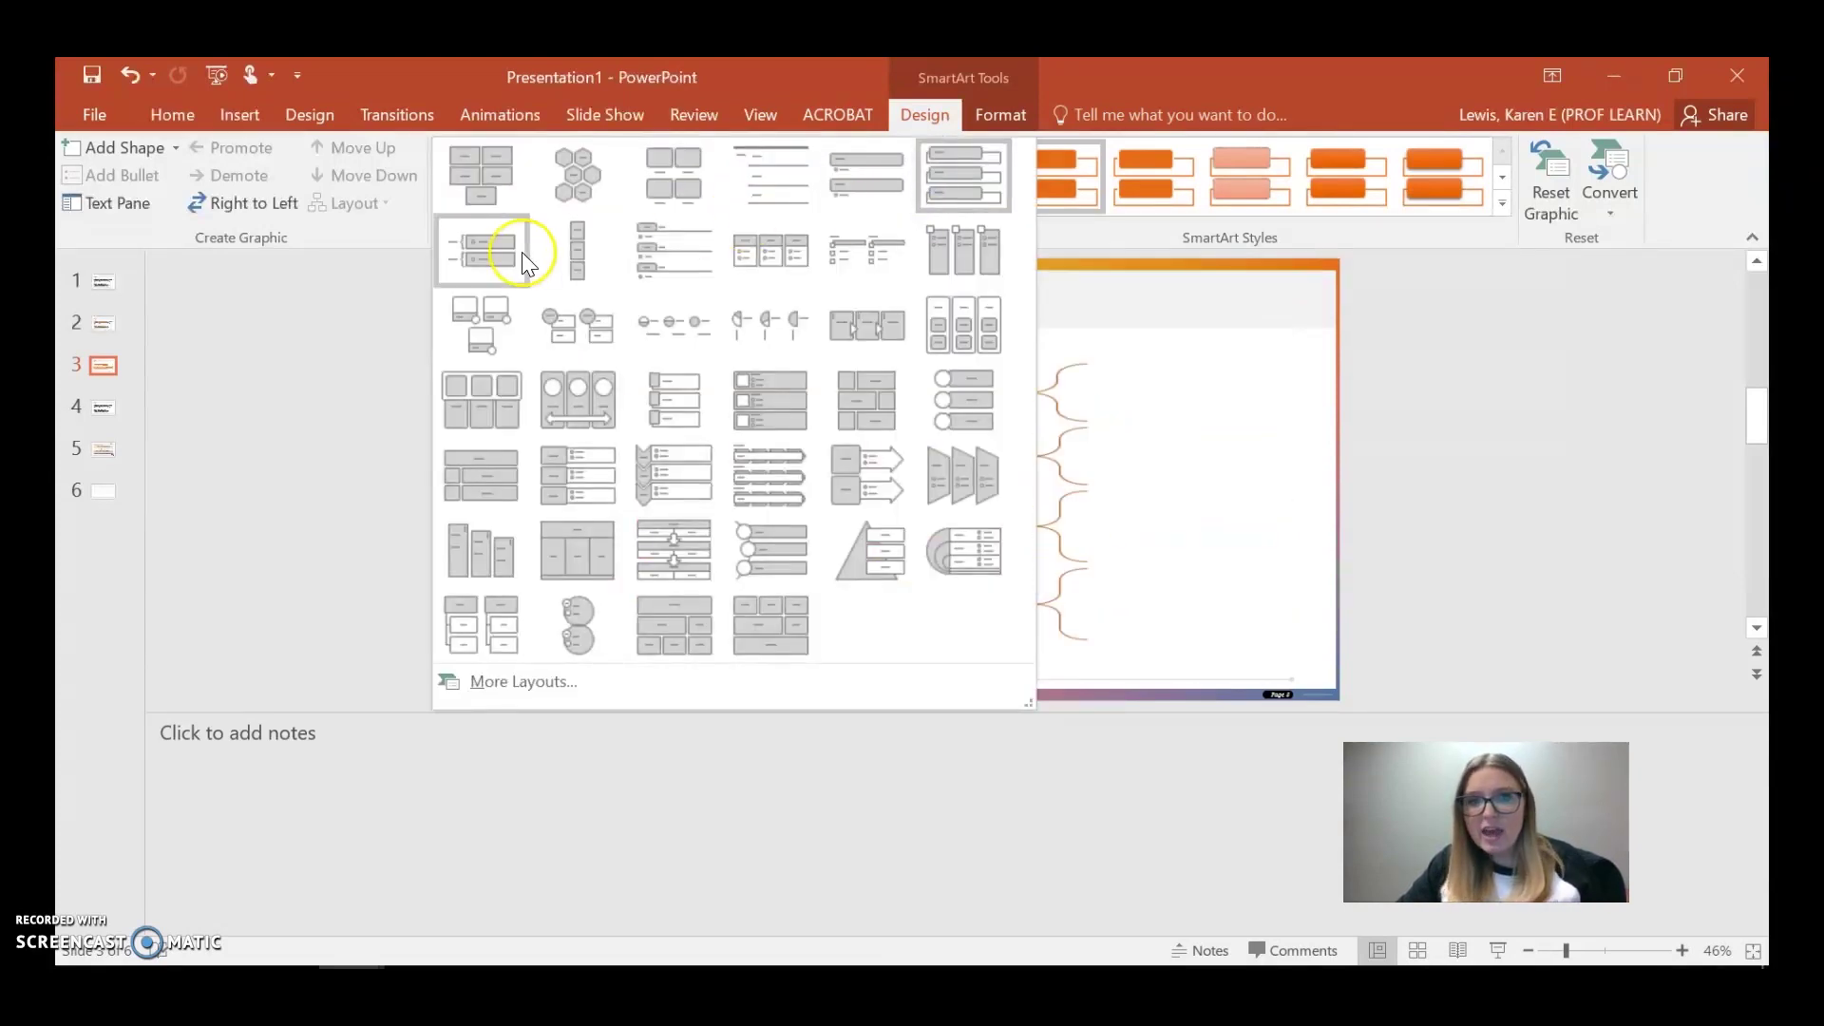
left_click(676, 567)
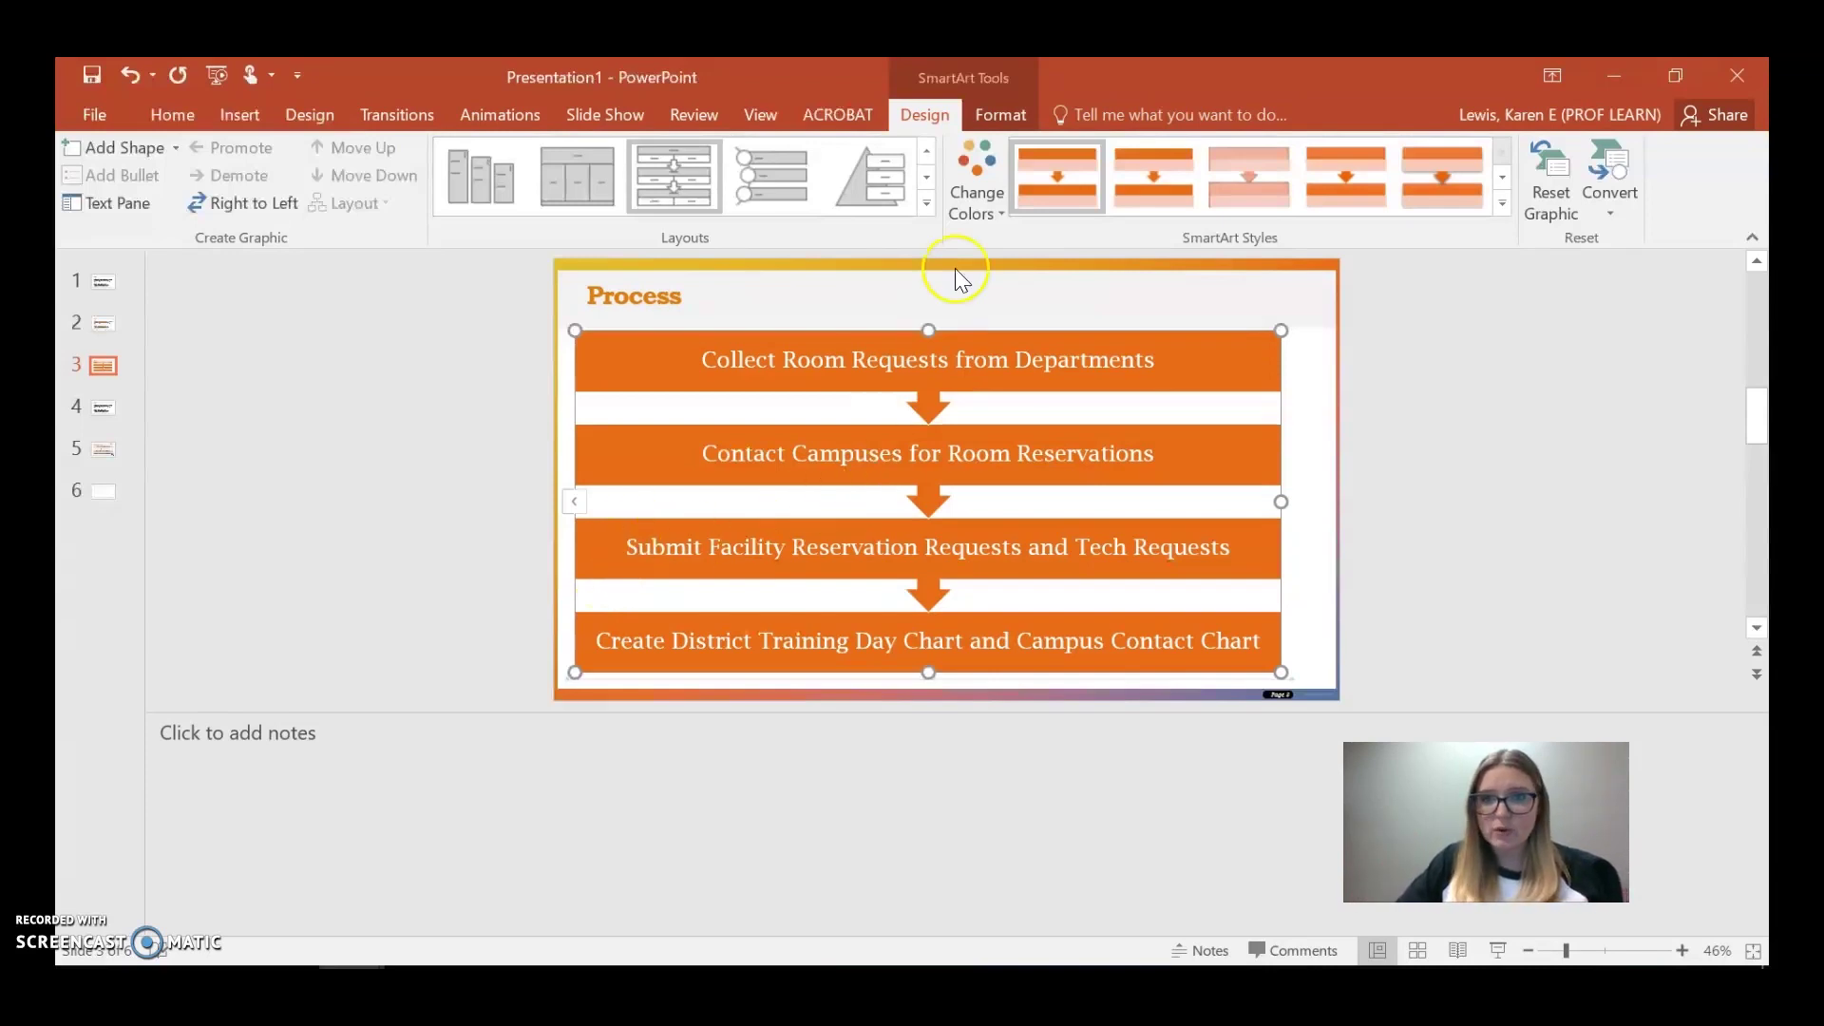
left_click(982, 199)
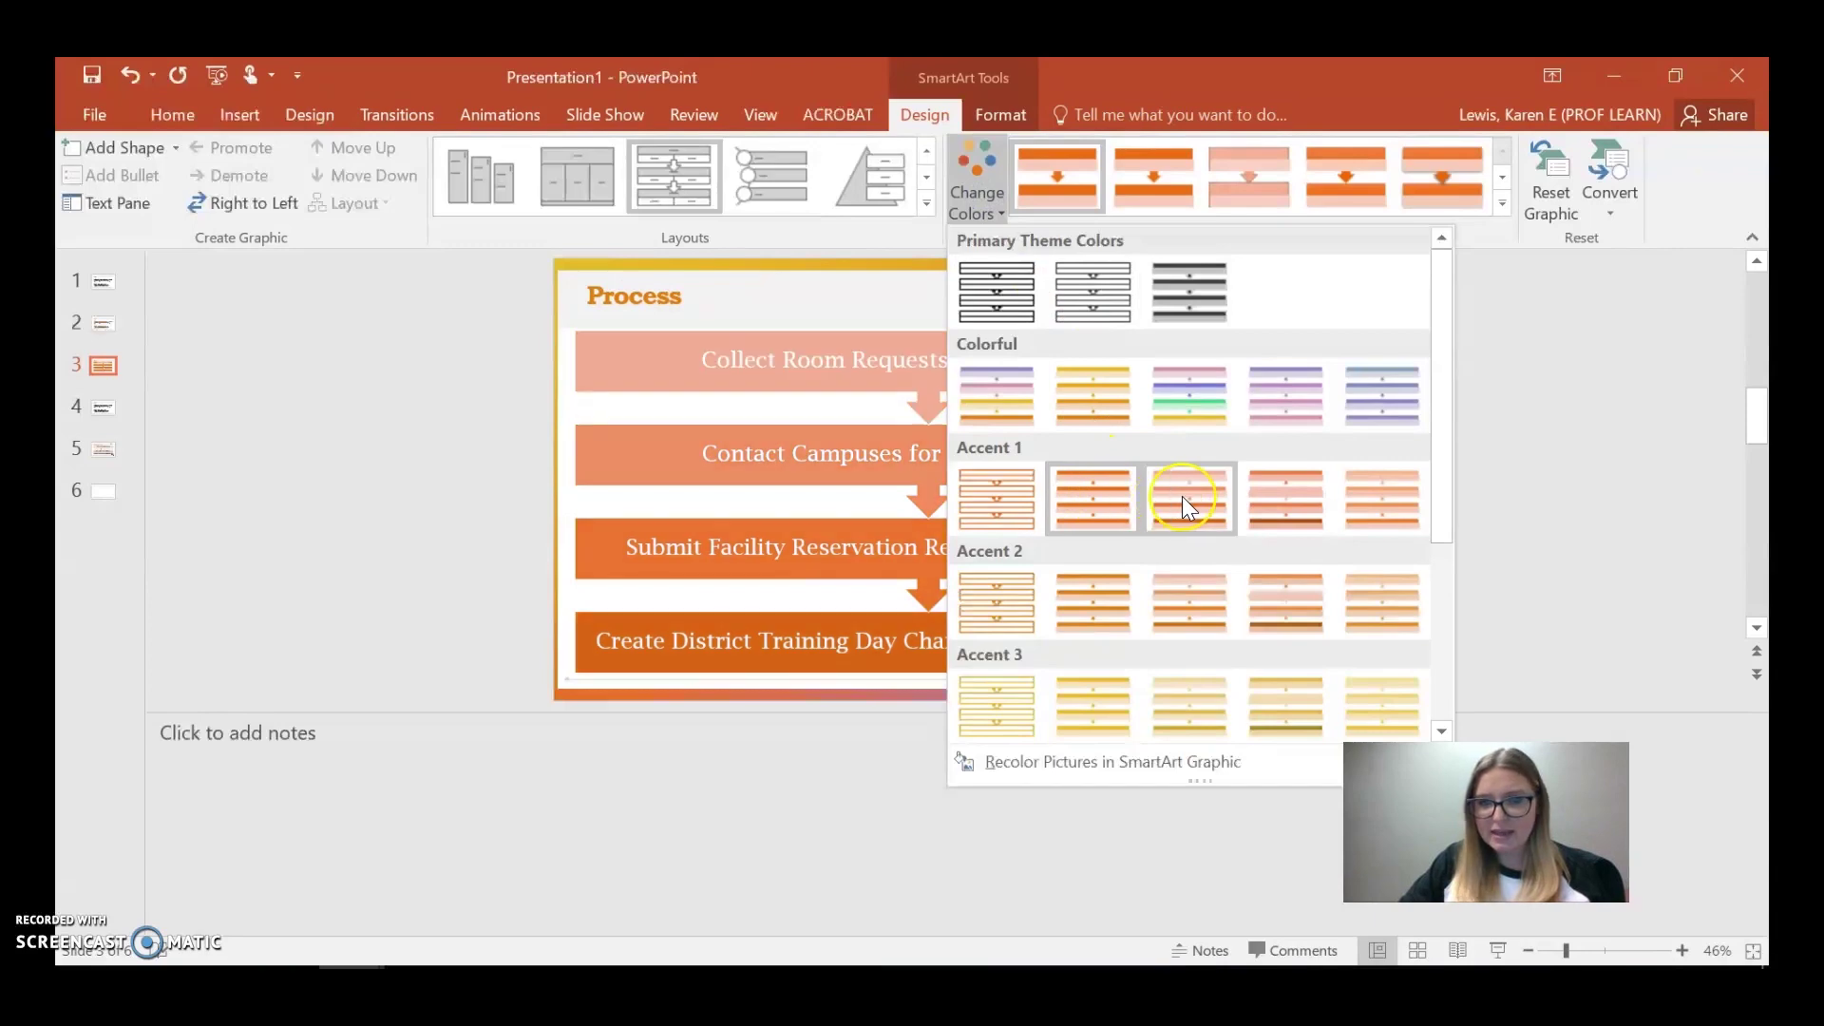
Apply Gradient Loop - Accent 1 colours and the Subtle Effect style to the diagram.
left_click(1245, 493)
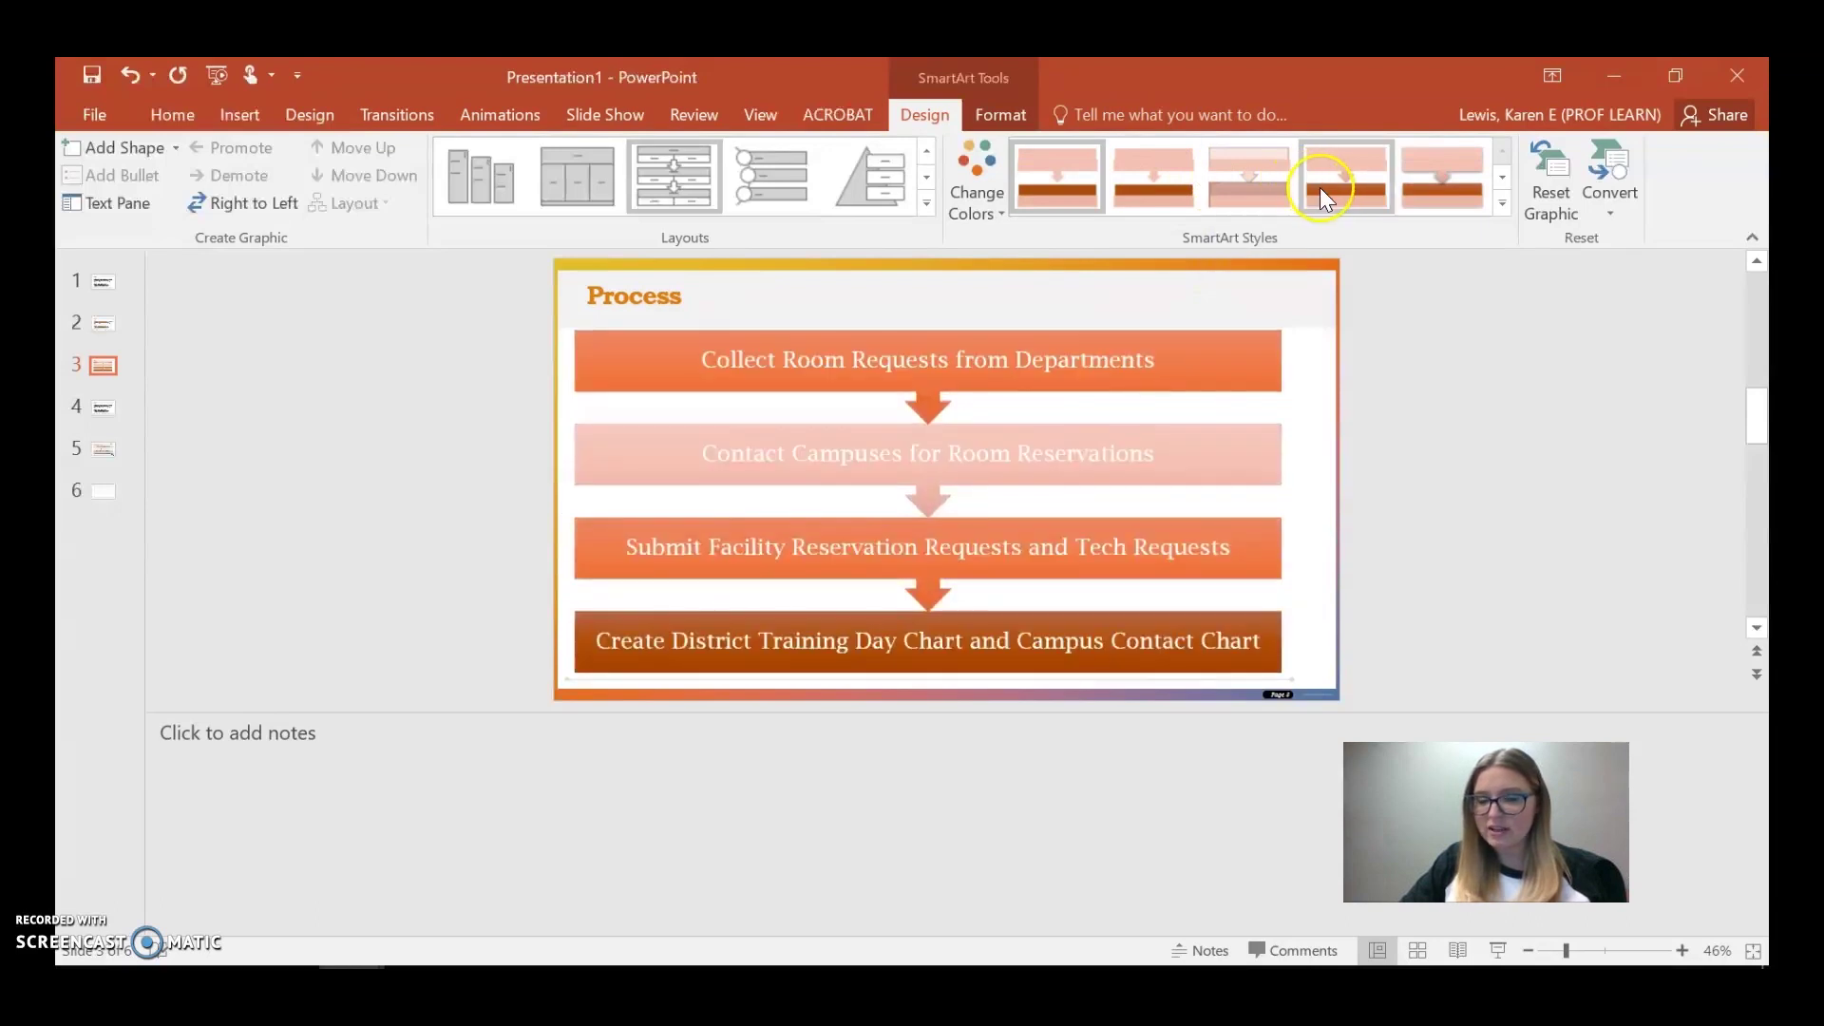
left_click(1267, 180)
left_click(1364, 505)
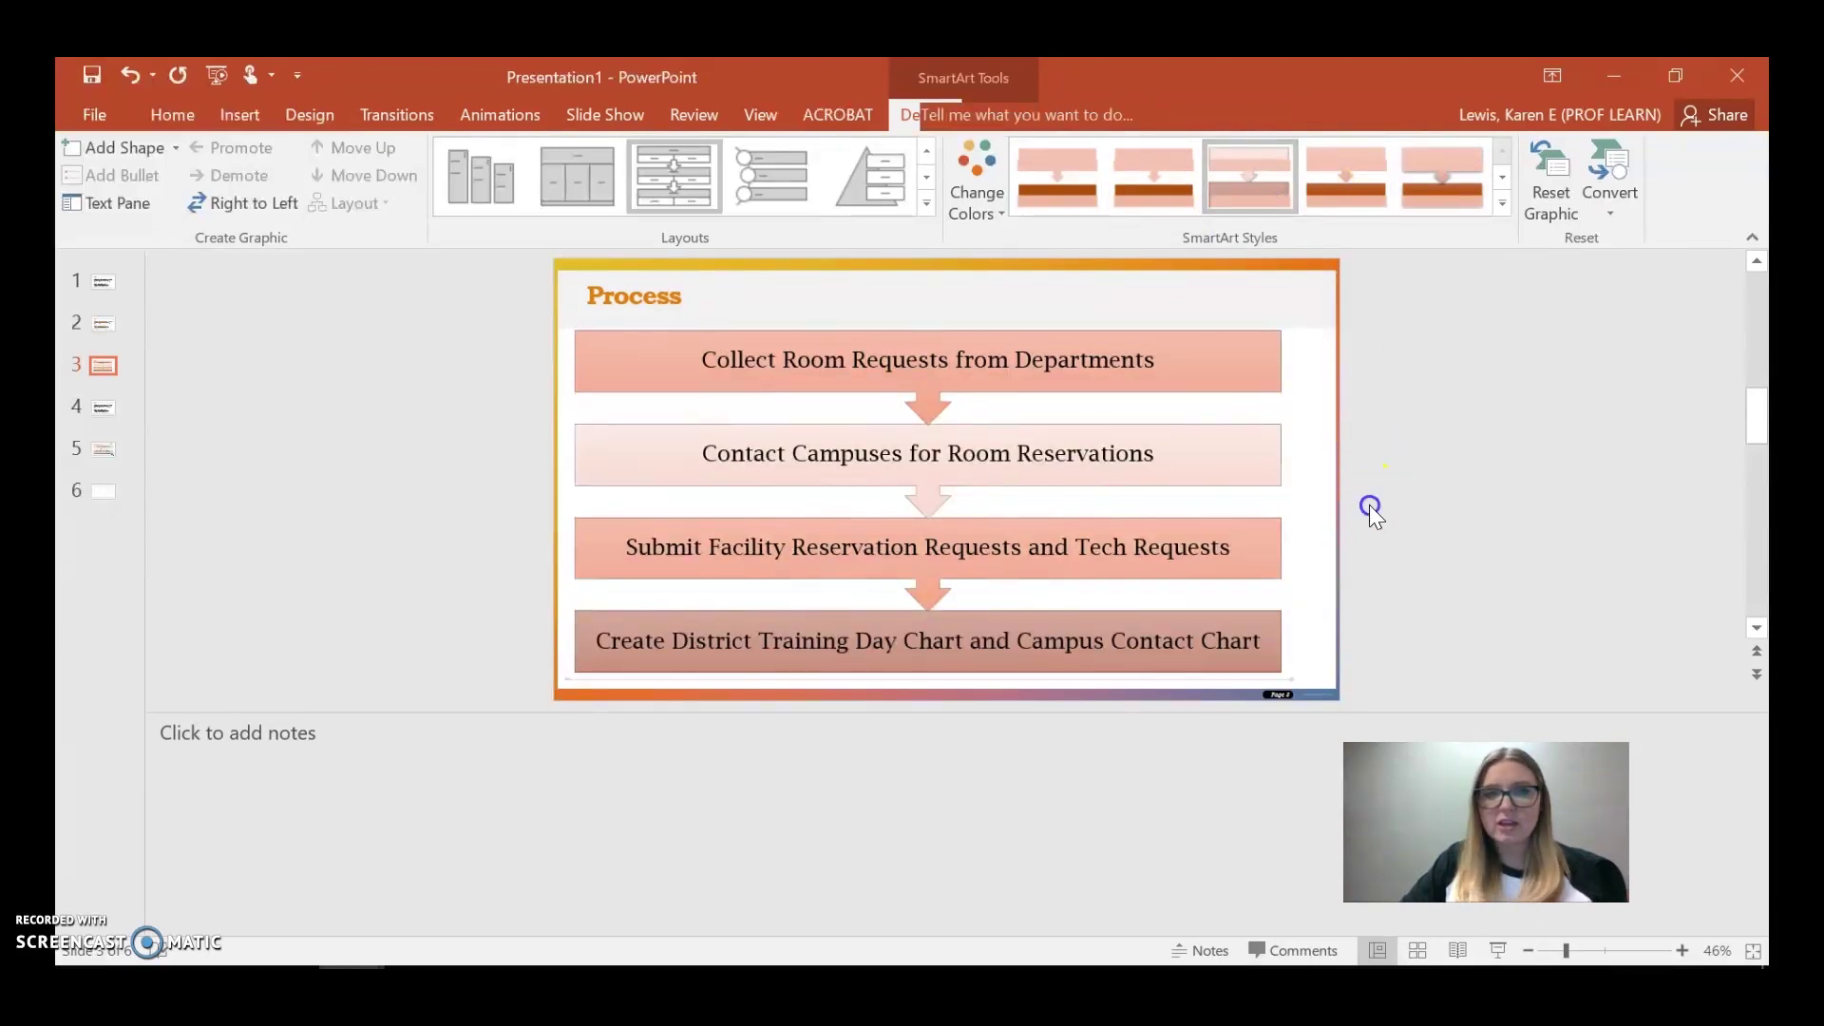
key("ctrl+z")
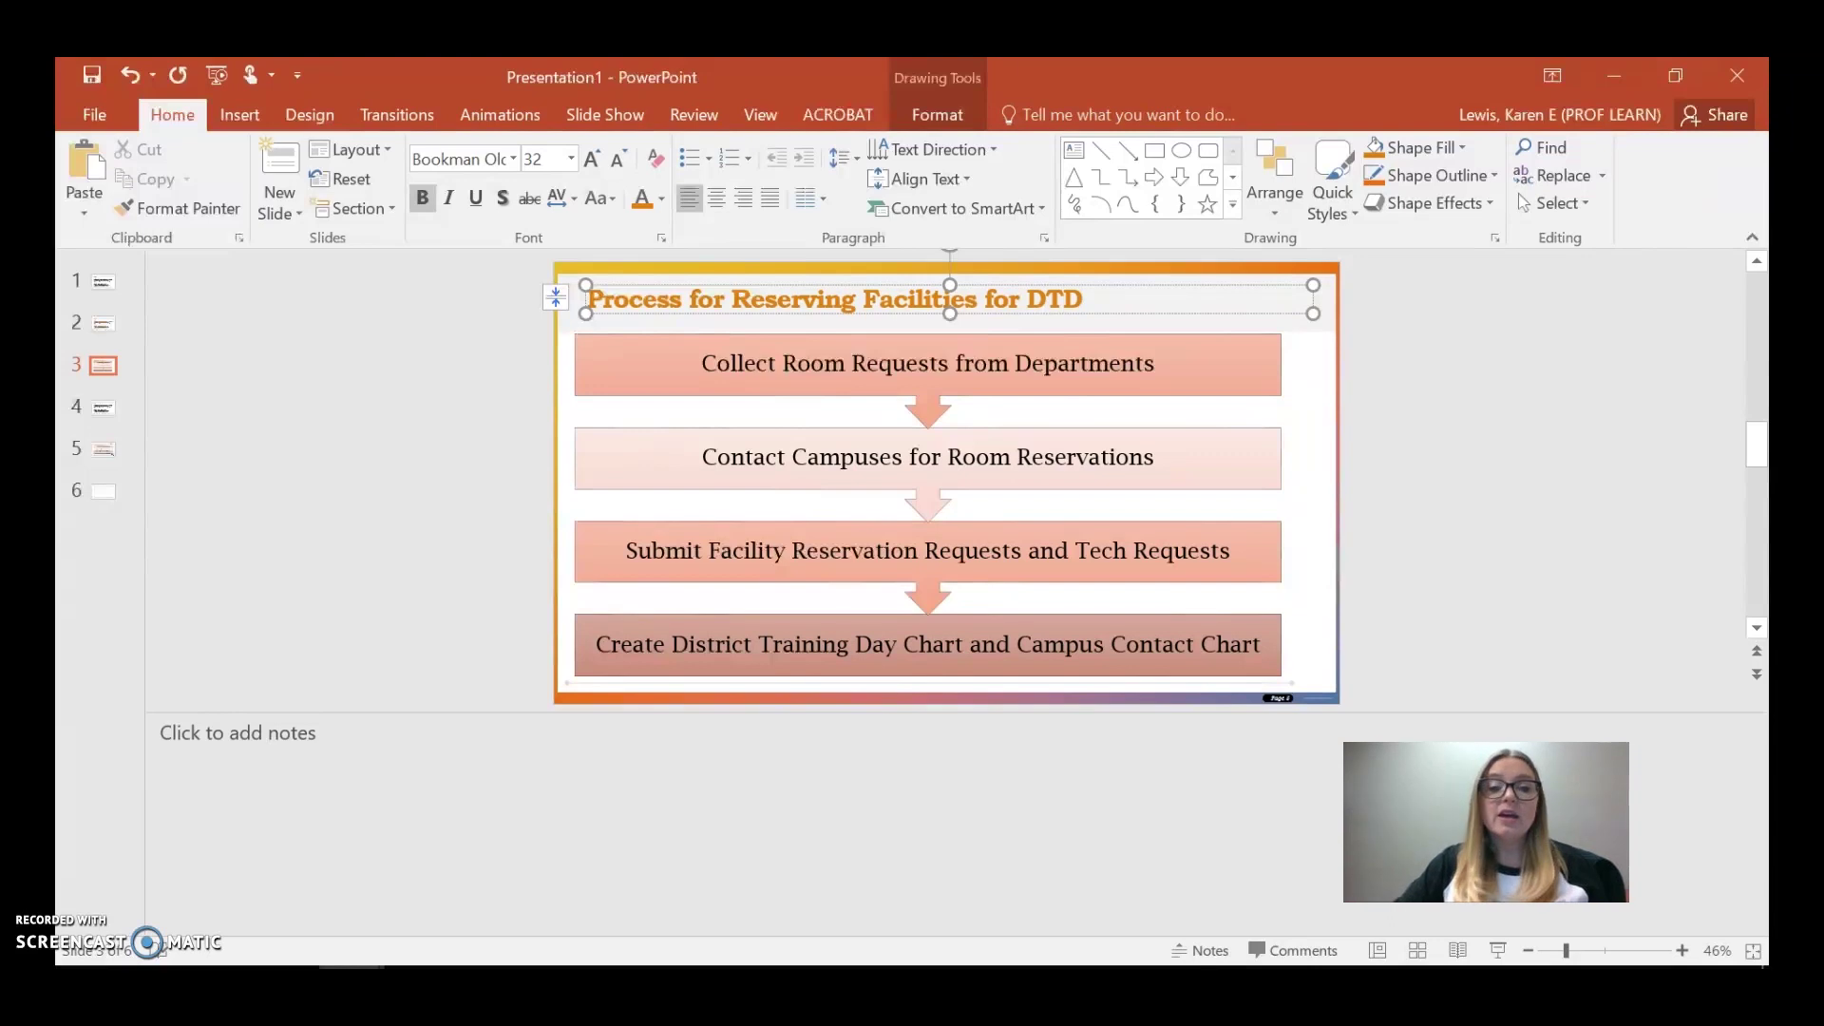
Review the DTD Reservation Process and numbered list slides, then return to slide 3.
left_click(522, 838)
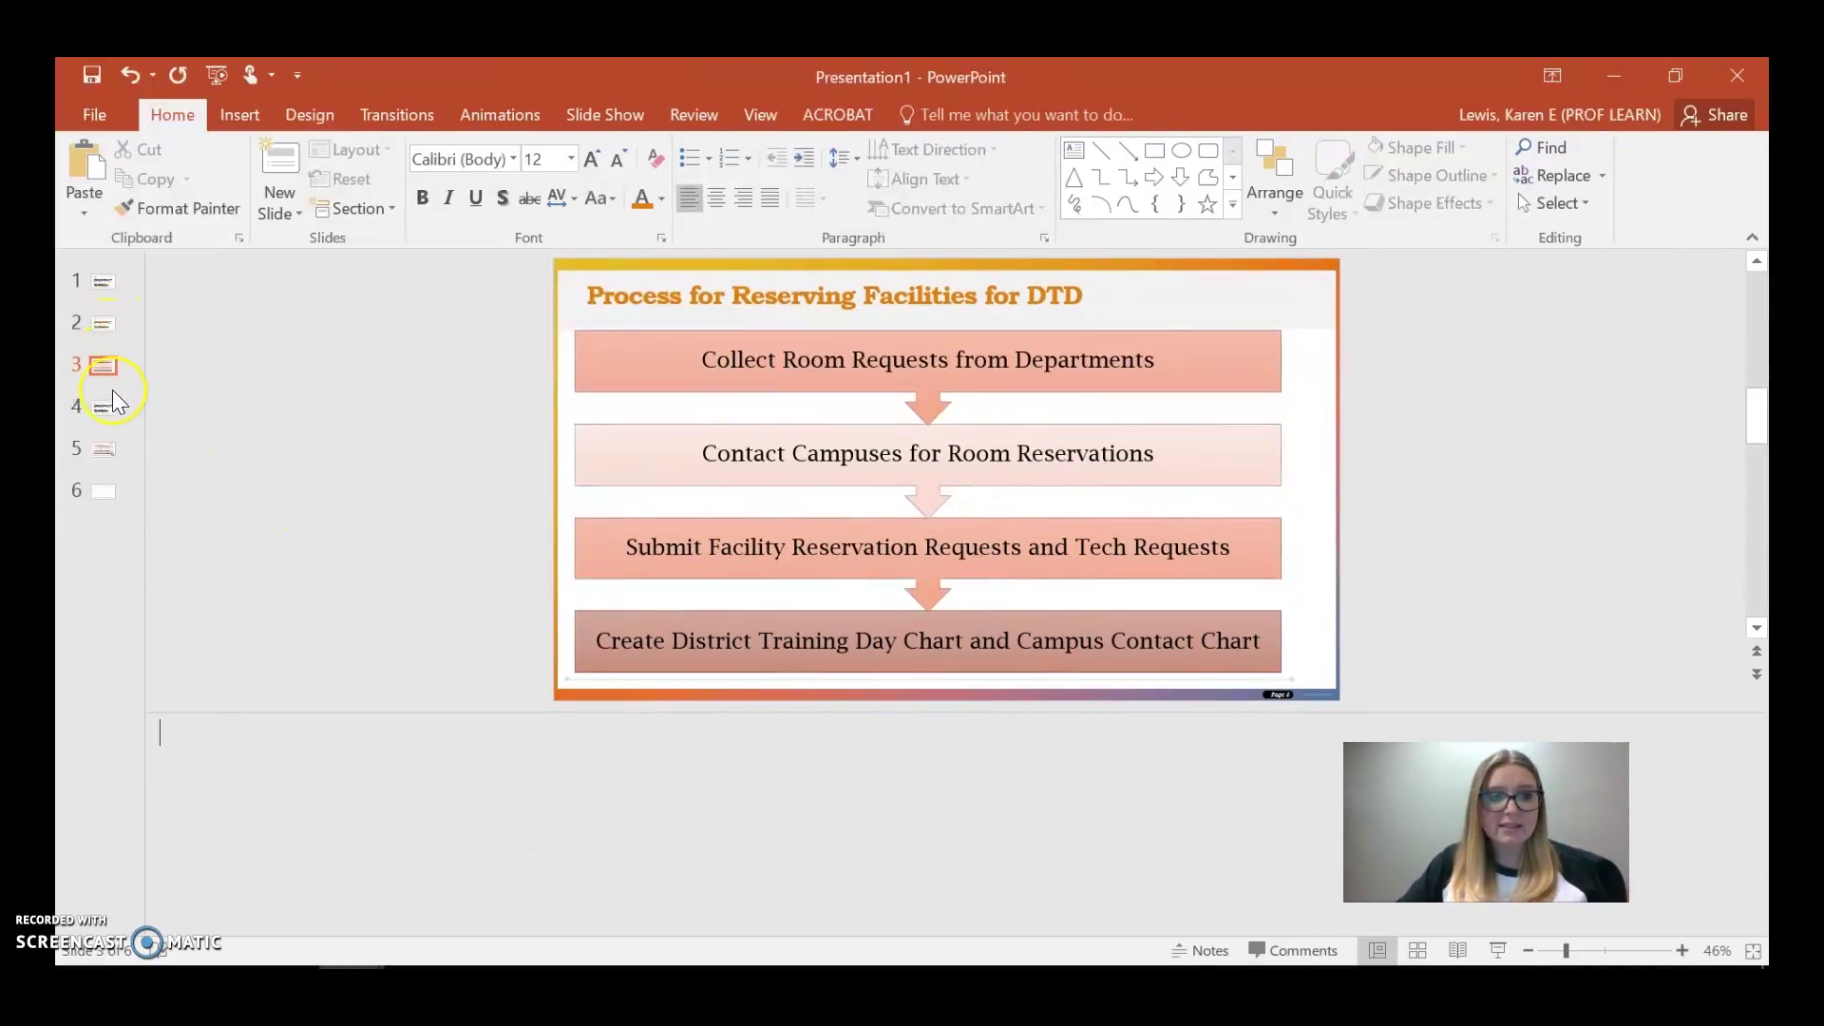
left_click(104, 448)
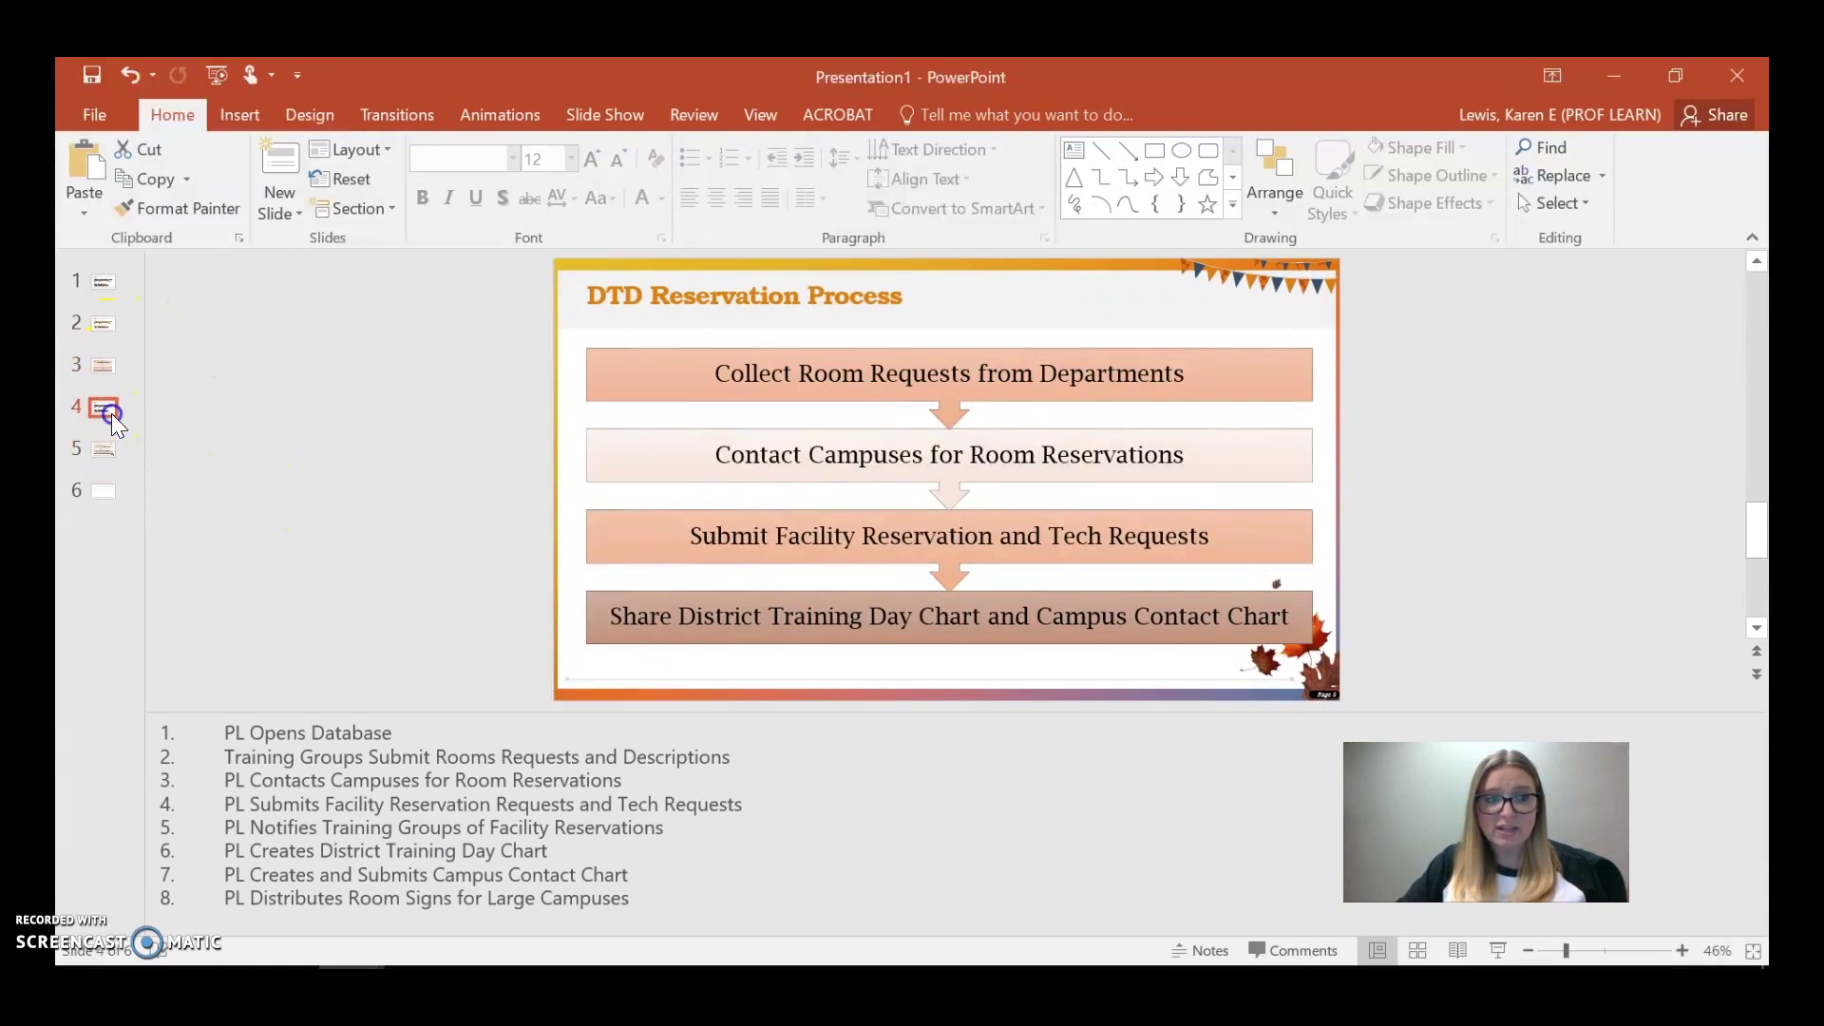
left_click(106, 409)
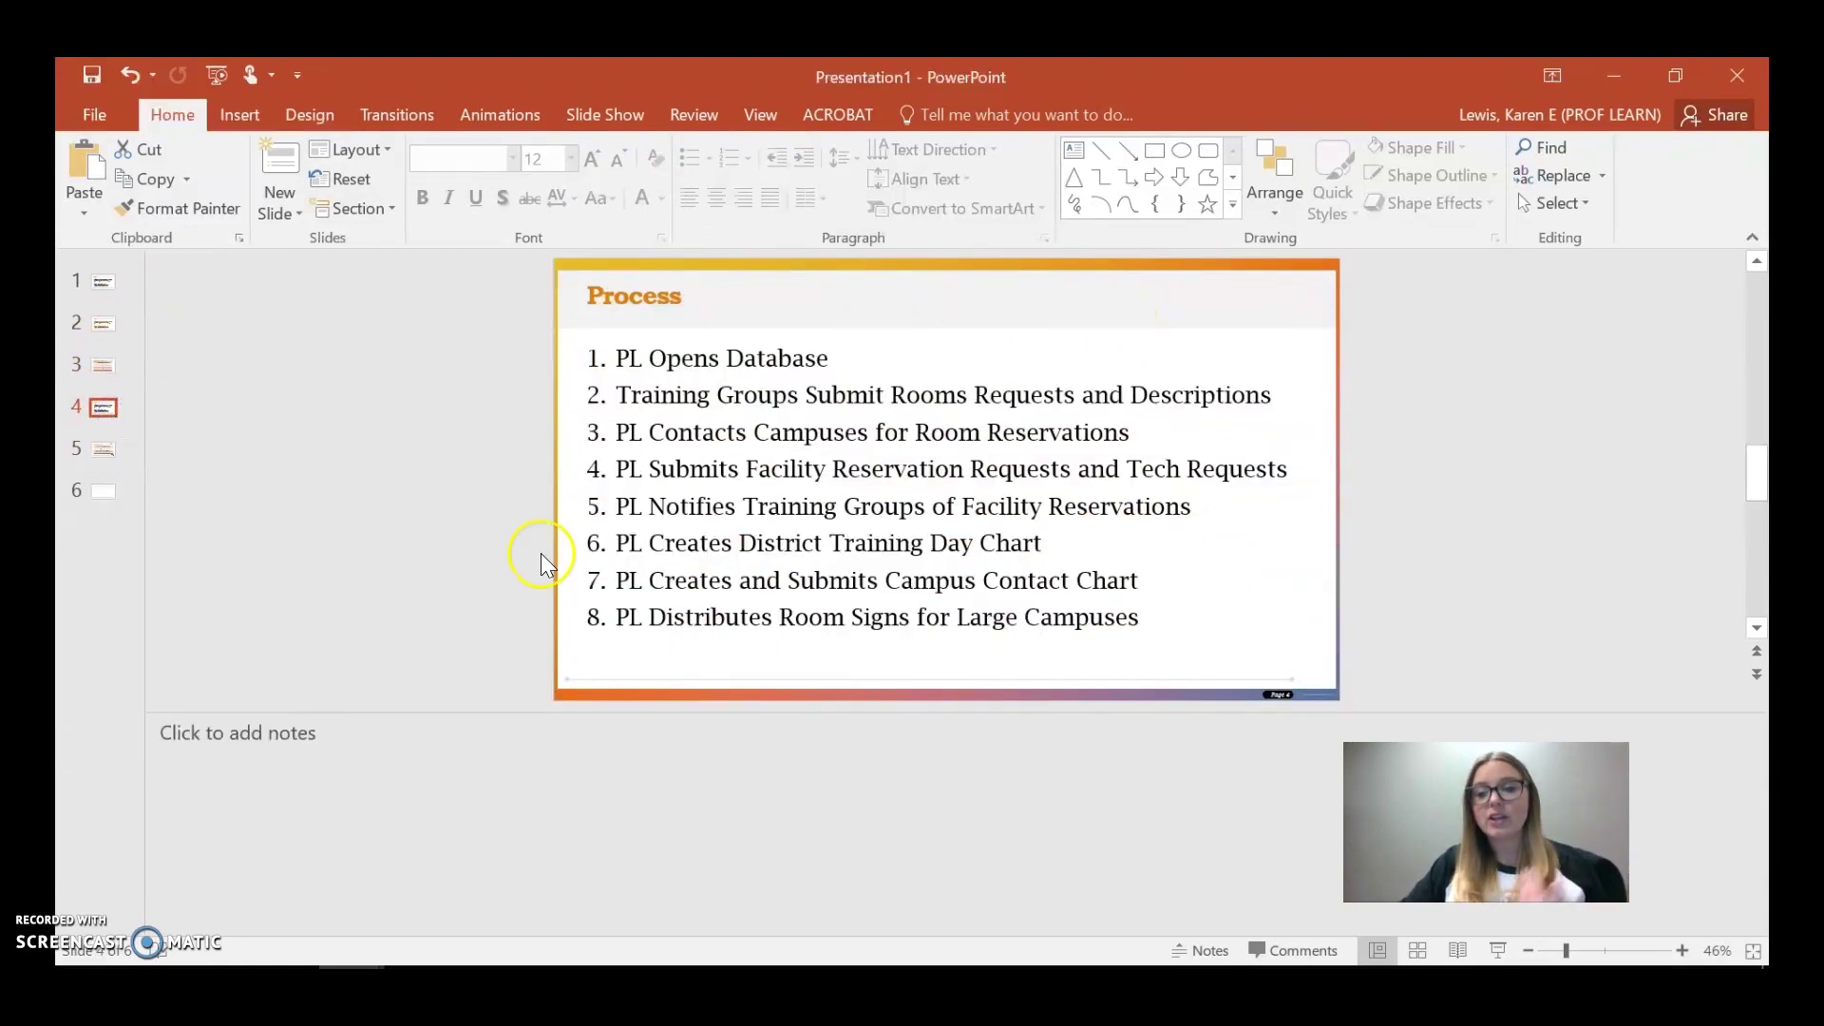
left_click(103, 369)
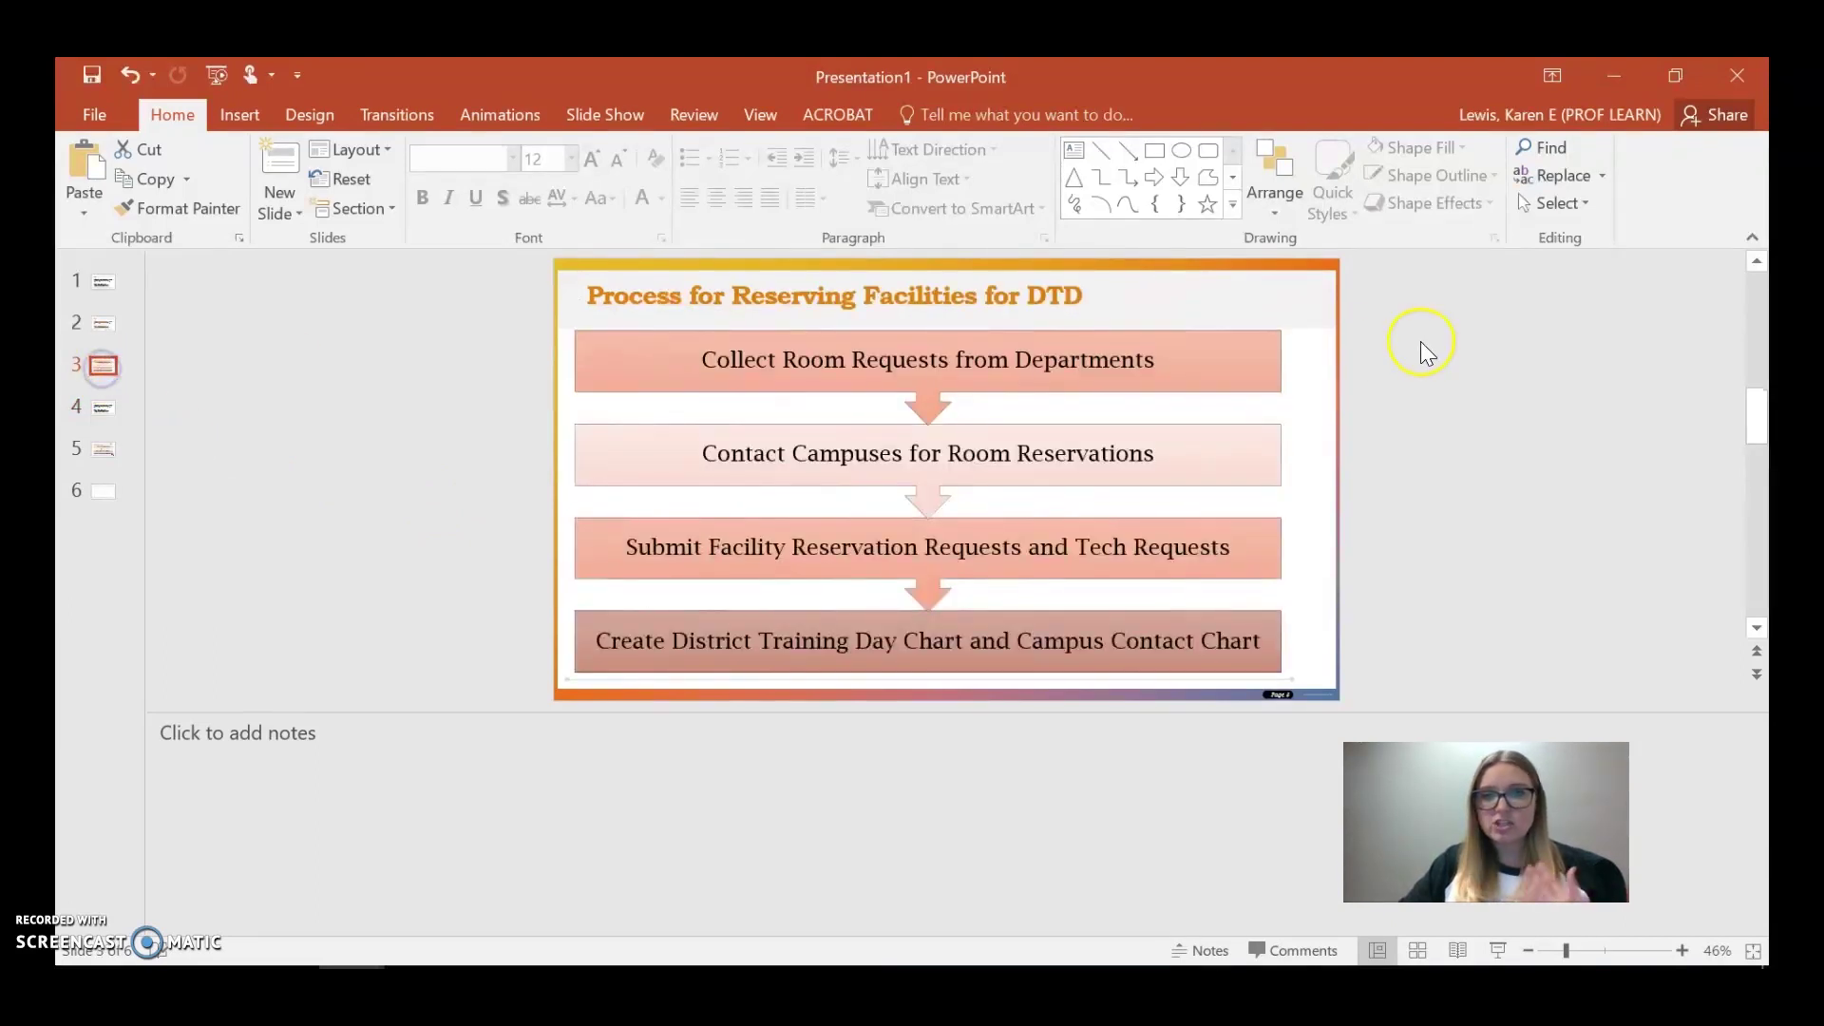